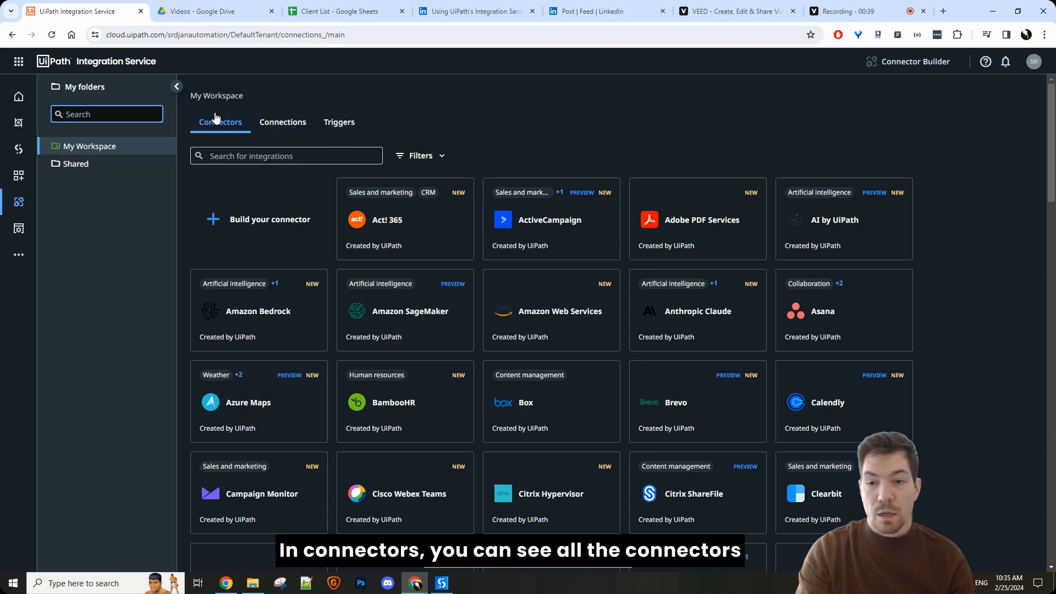
Step: Look through the prebuilt connectors, the existing connections and the triggers of My Workspace
scroll(343, 231, "down", 15)
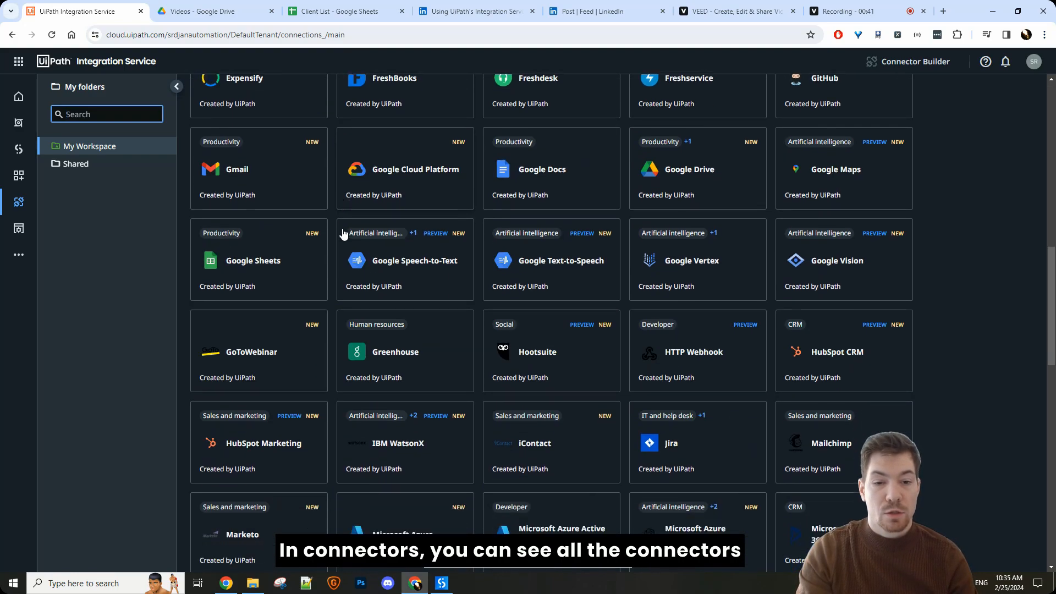
scroll(339, 229, "down", 8)
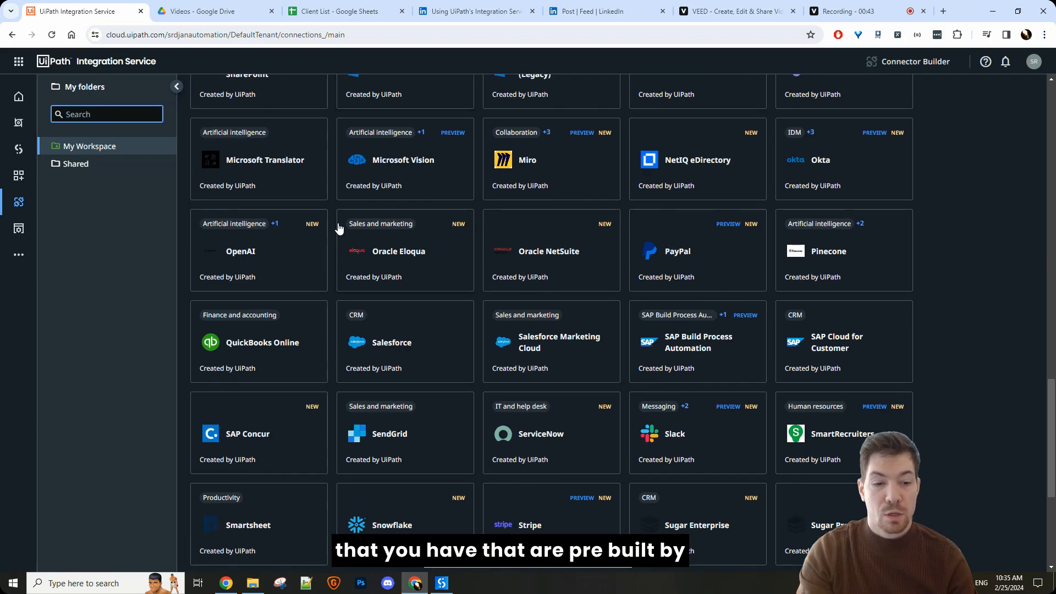
scroll(339, 230, "up", 8)
scroll(339, 230, "up", 15)
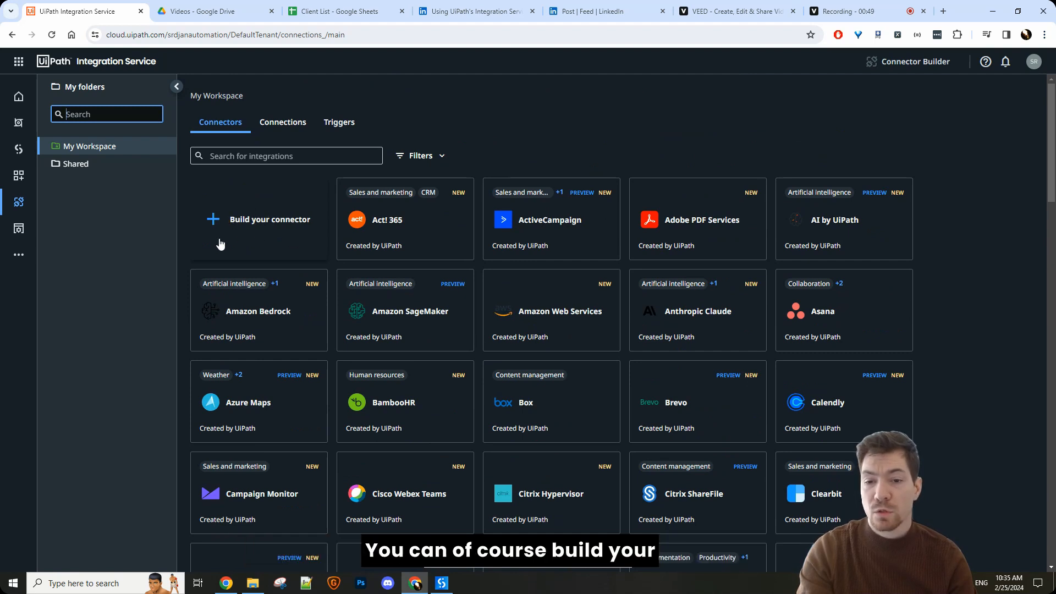
left_click(293, 130)
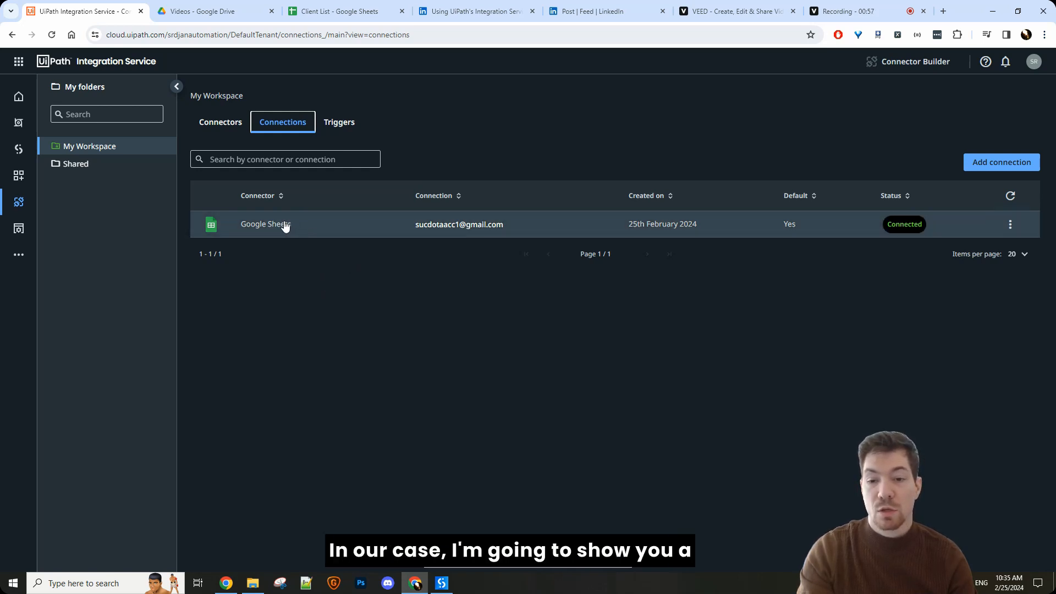
left_click_drag(300, 232, 236, 227)
left_click(308, 273)
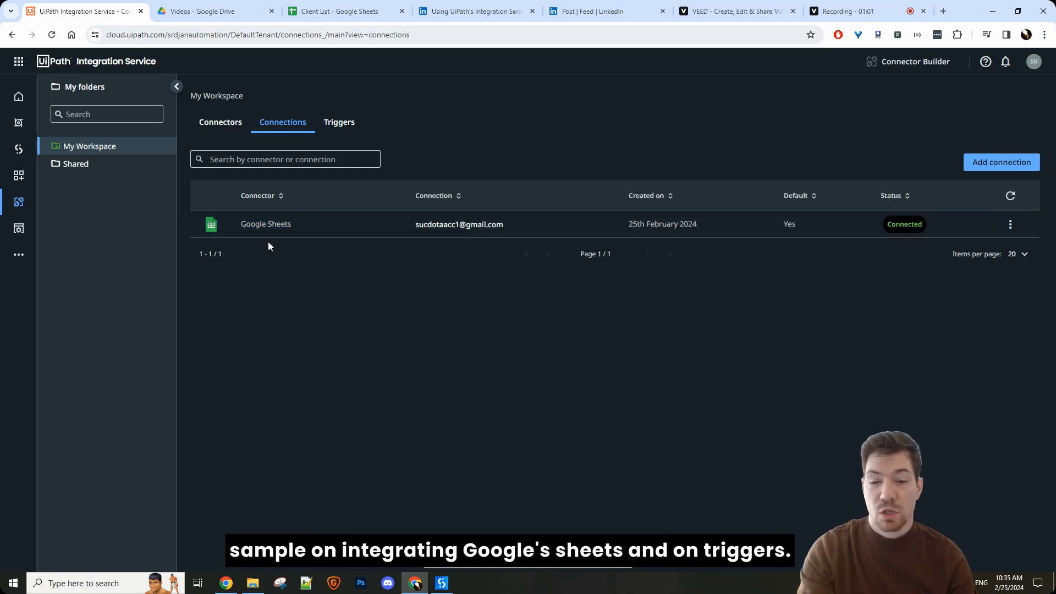
left_click(340, 121)
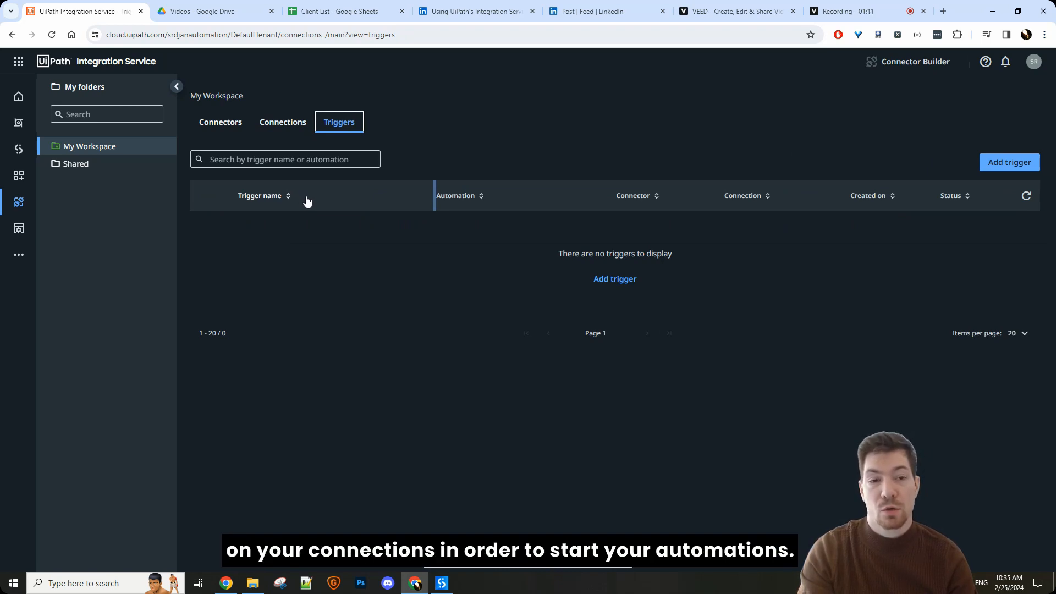
Step: Delete the existing Google Sheets connection from My Workspace and confirm the deletion
left_click(283, 131)
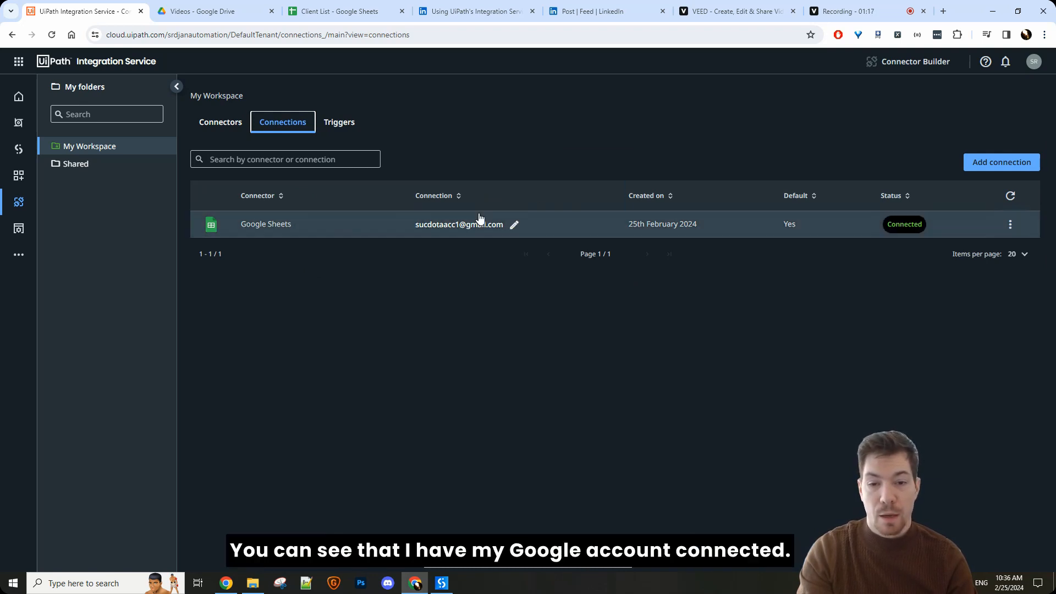
left_click(1010, 223)
left_click(958, 333)
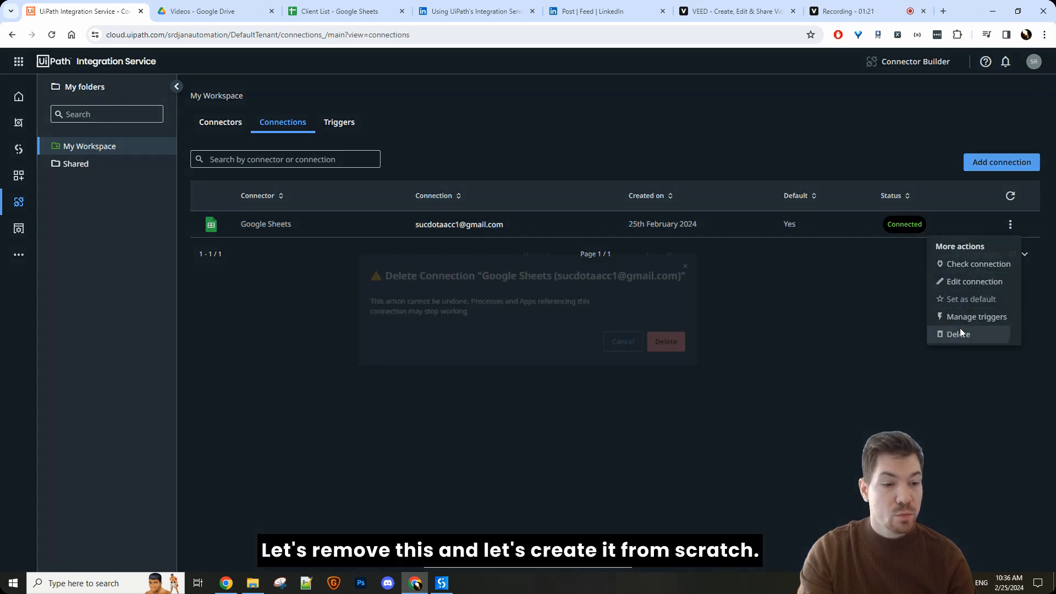
left_click(681, 344)
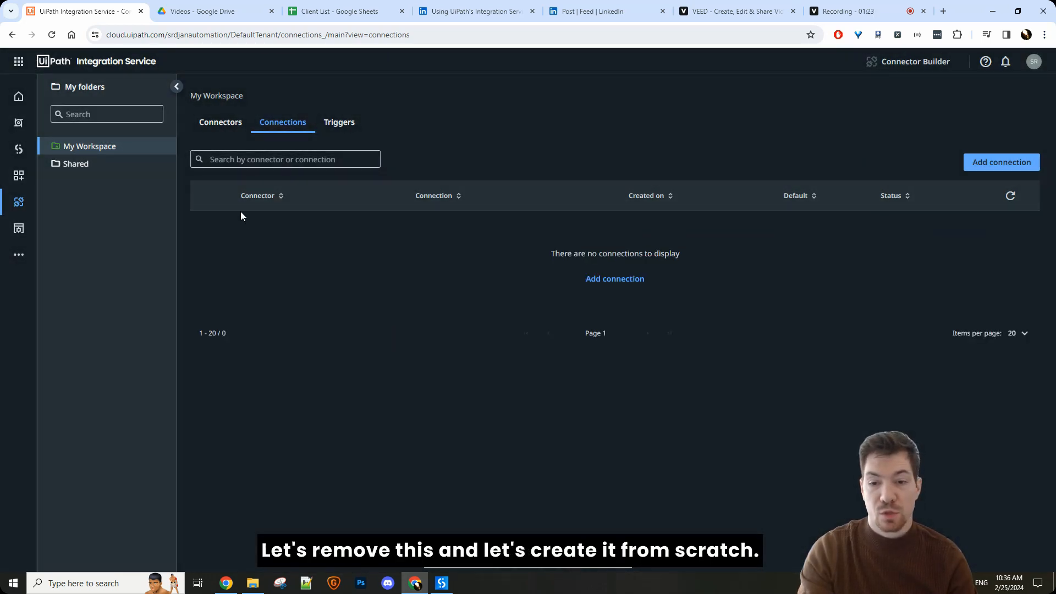
Step: Add a new connection by finding the Google Sheets connector with the search term "google" and start connecting it
left_click(978, 164)
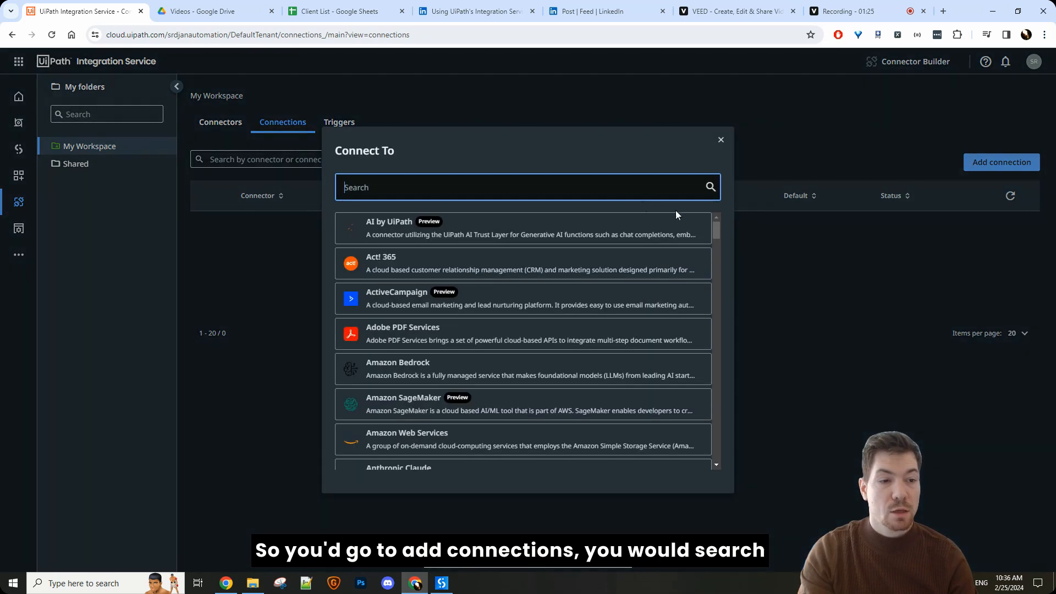
type("google")
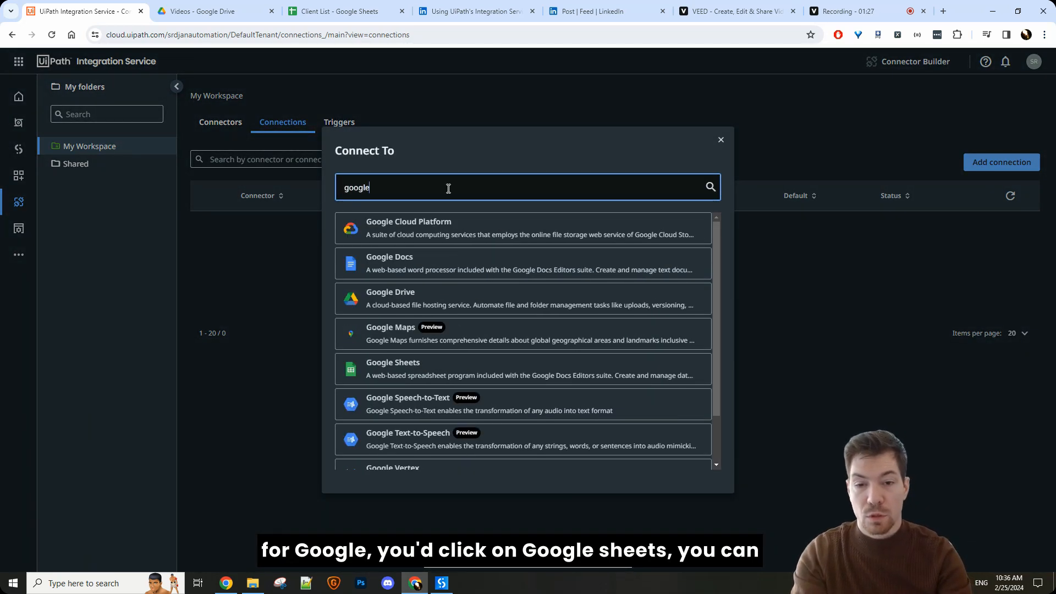
left_click(404, 364)
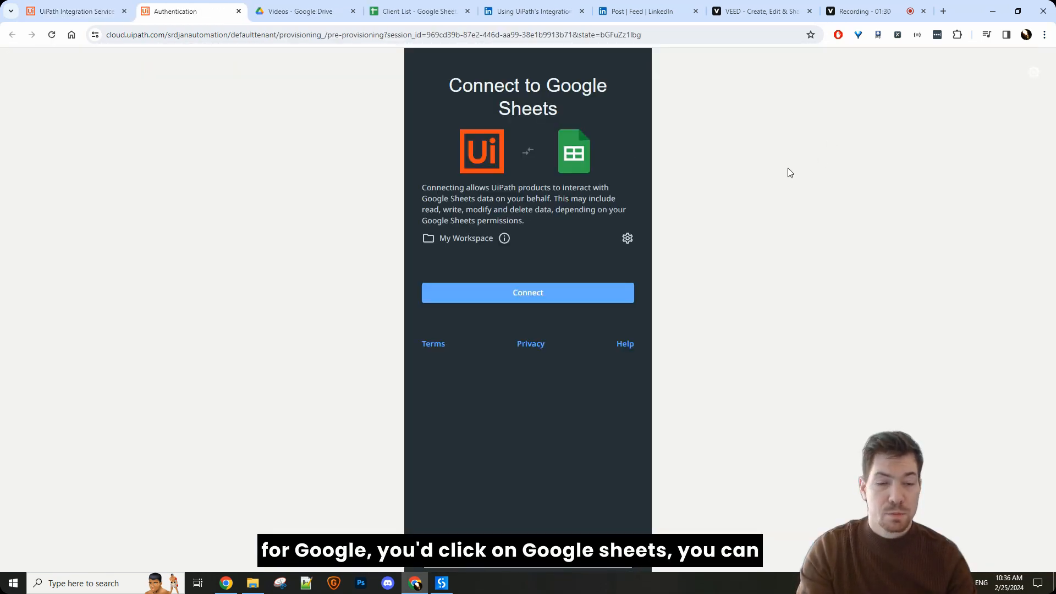
left_click(114, 8)
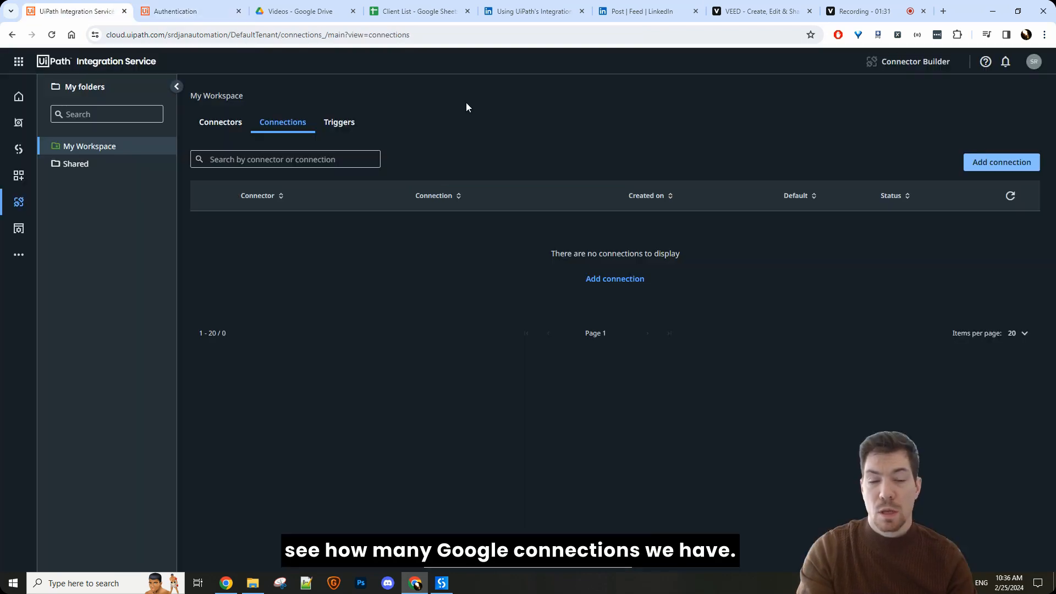
left_click(196, 5)
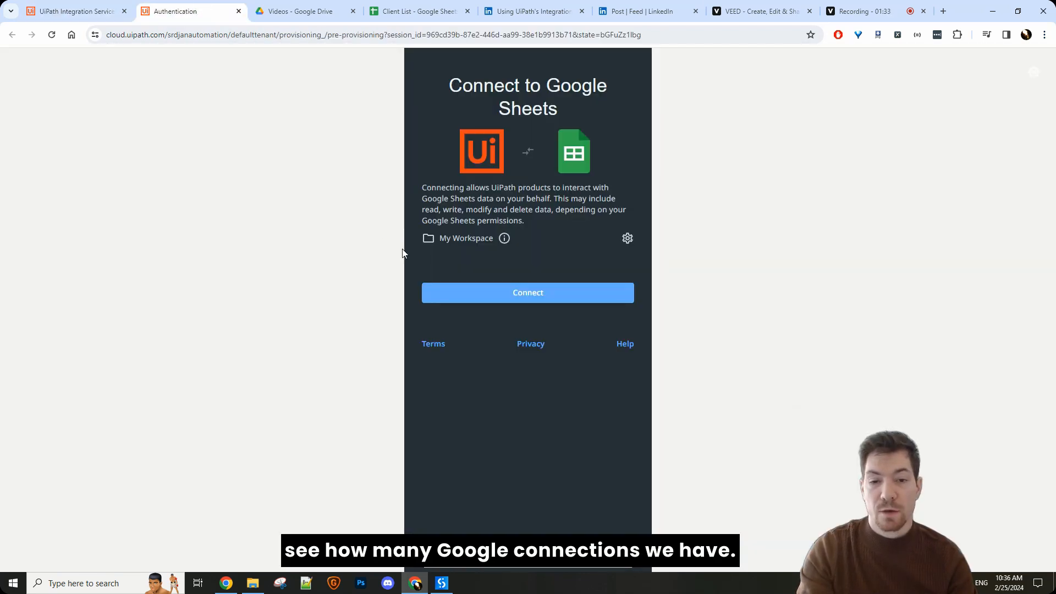
left_click(488, 298)
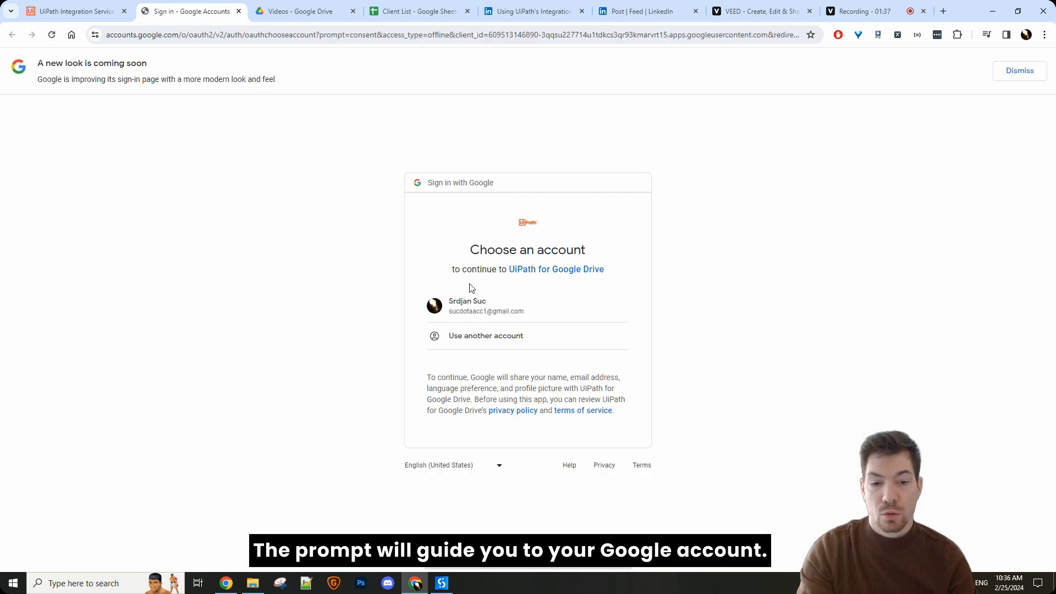
Step: Authorize UiPath with the listed Google account, granting access to see, edit, create and delete all Google Drive files
left_click(468, 302)
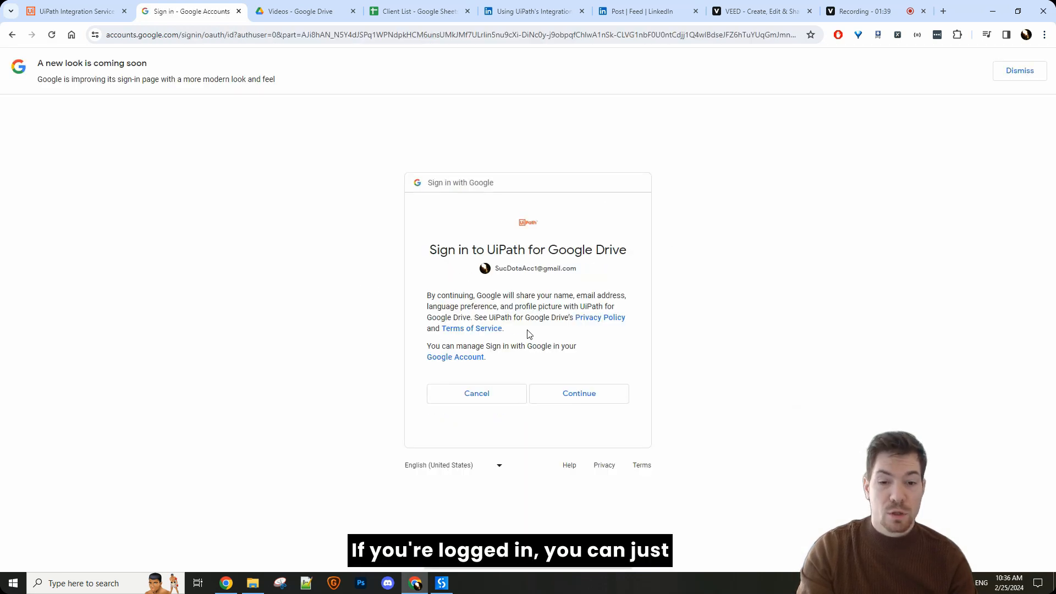
left_click(564, 393)
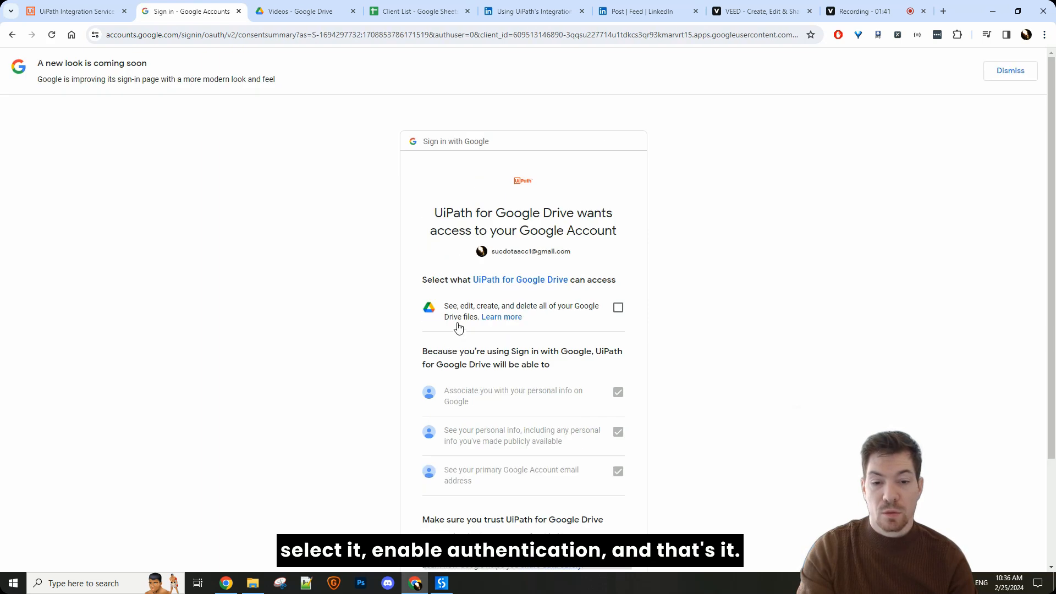
left_click(616, 308)
scroll(593, 358, "down", 3)
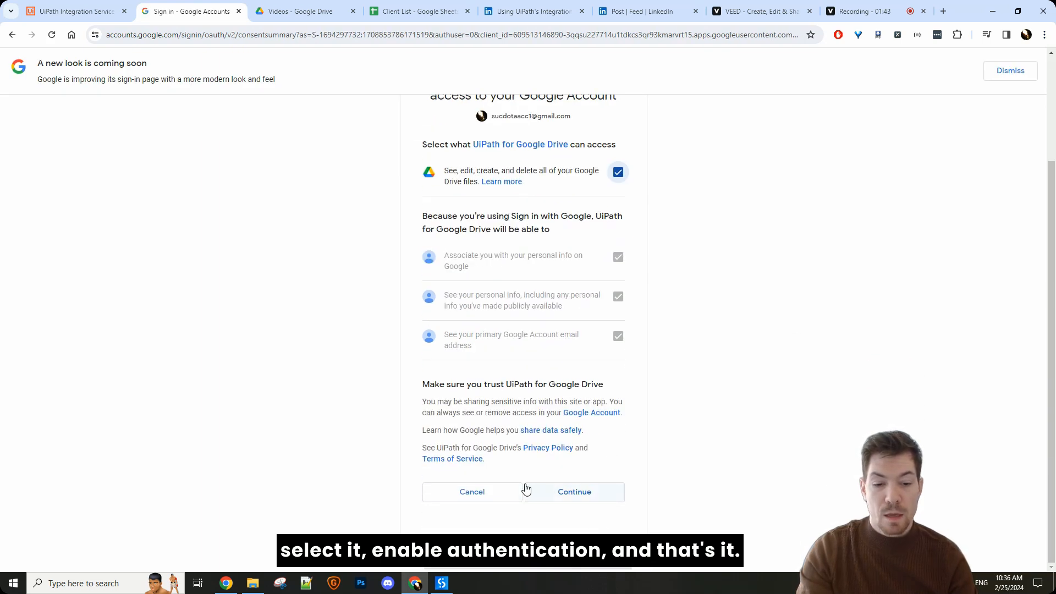
left_click(558, 492)
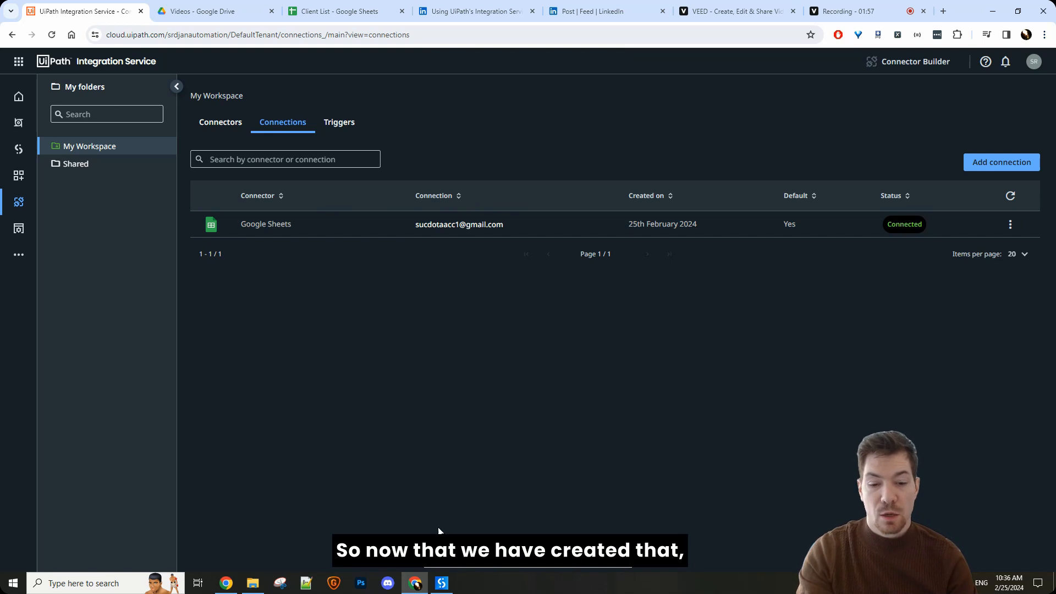
Step: Switch to UiPath Studio and search all packages for UiPath.GSuite, selecting the Google Workspace package
left_click(441, 583)
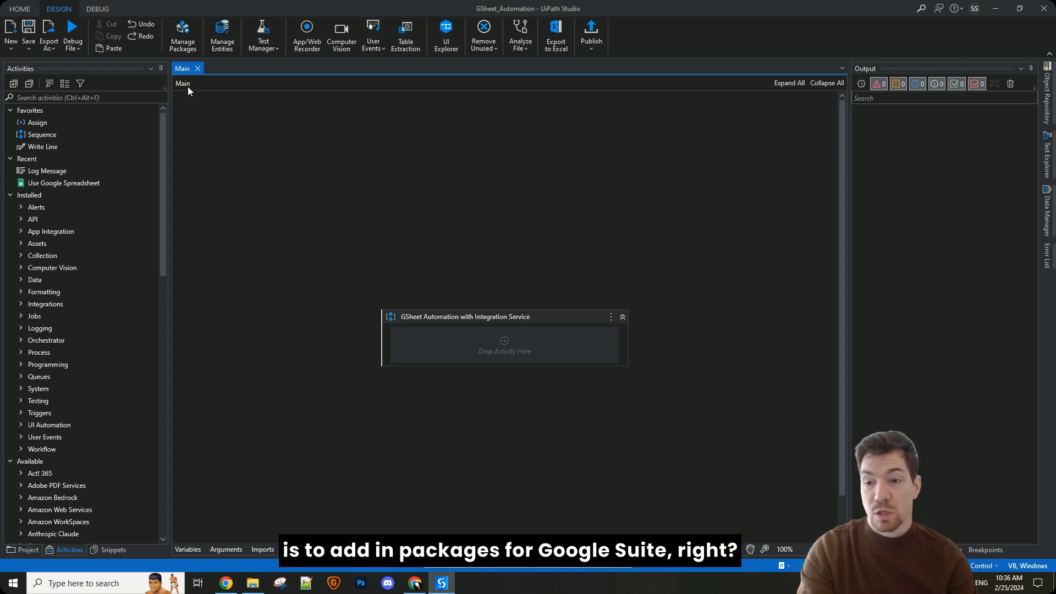
left_click(177, 39)
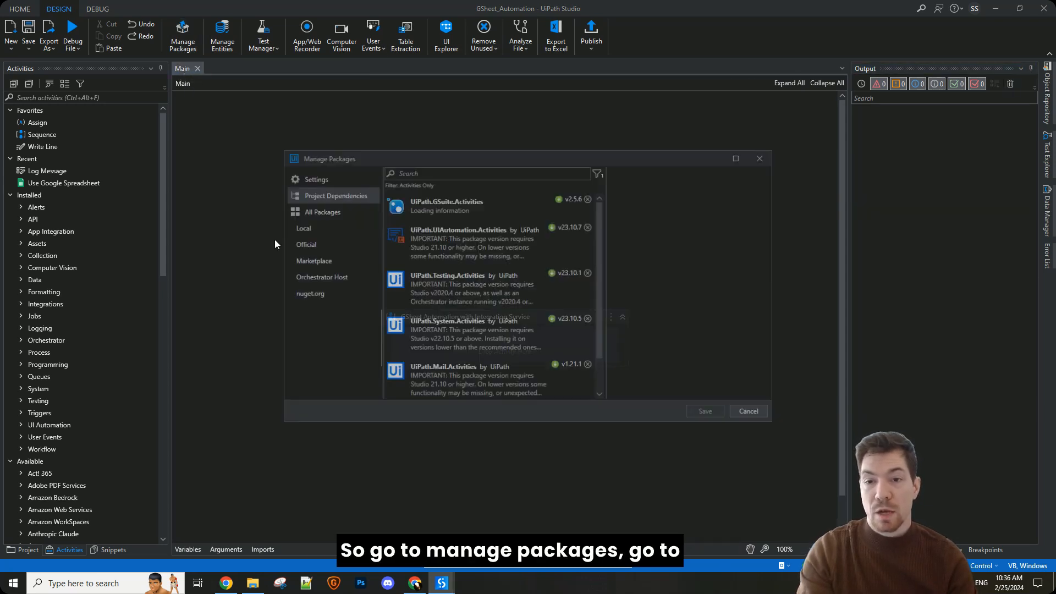
left_click(306, 210)
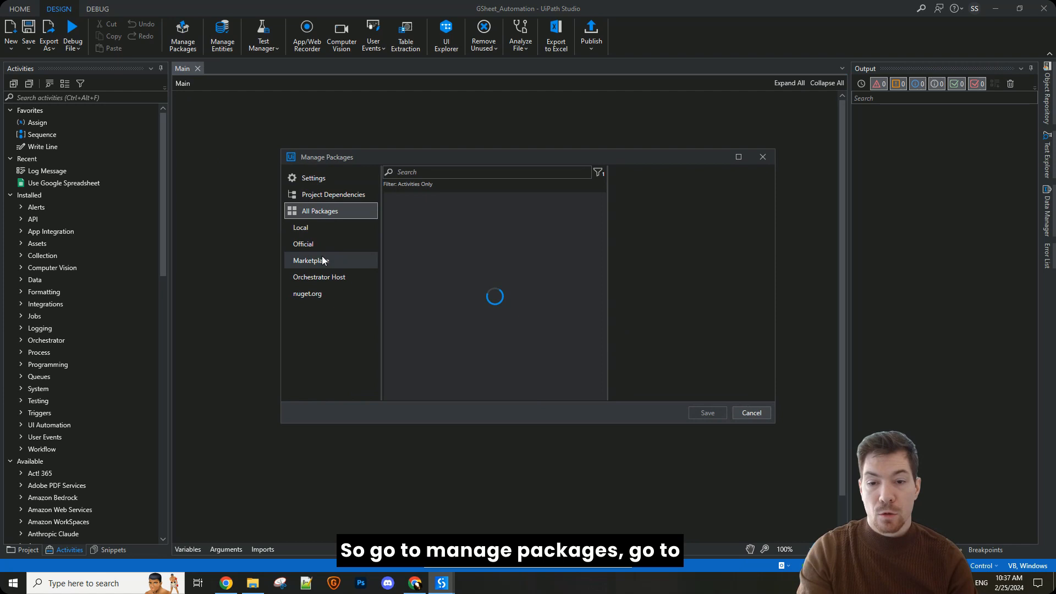
left_click(413, 172)
type("Ui")
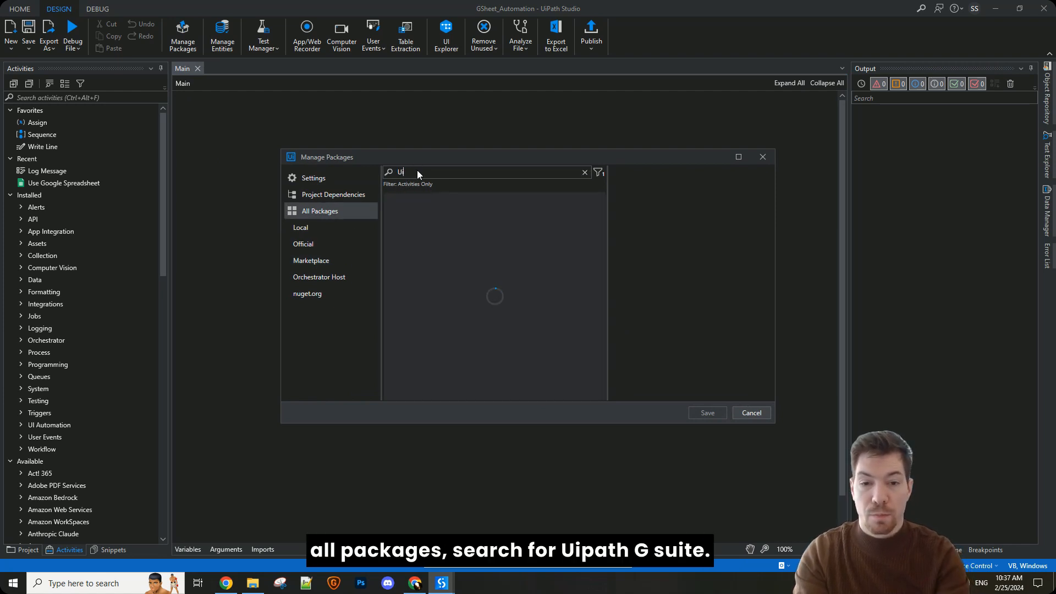
type("Path.GSui")
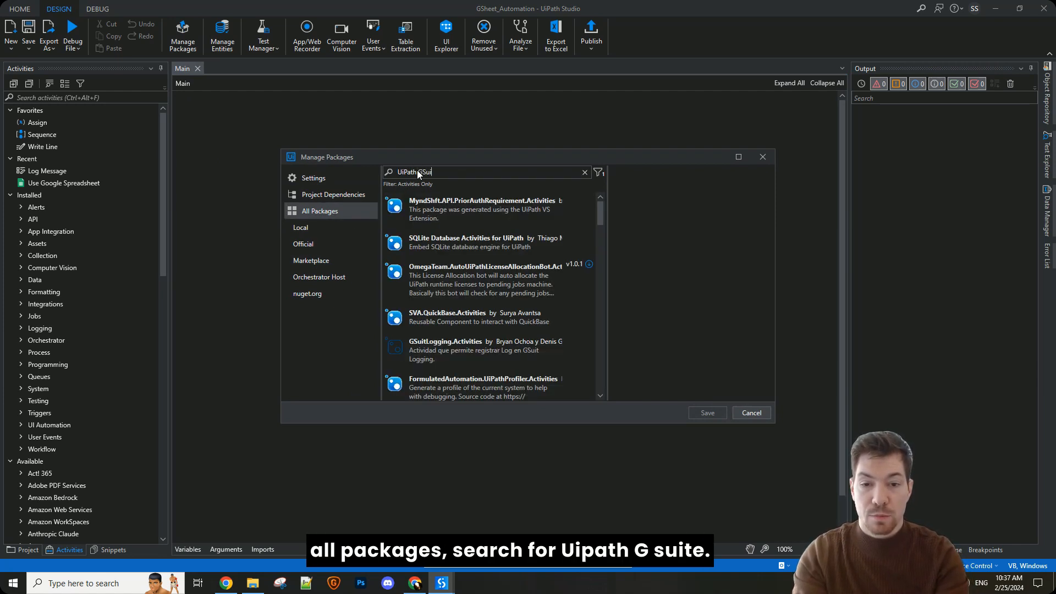
type("te")
left_click(478, 214)
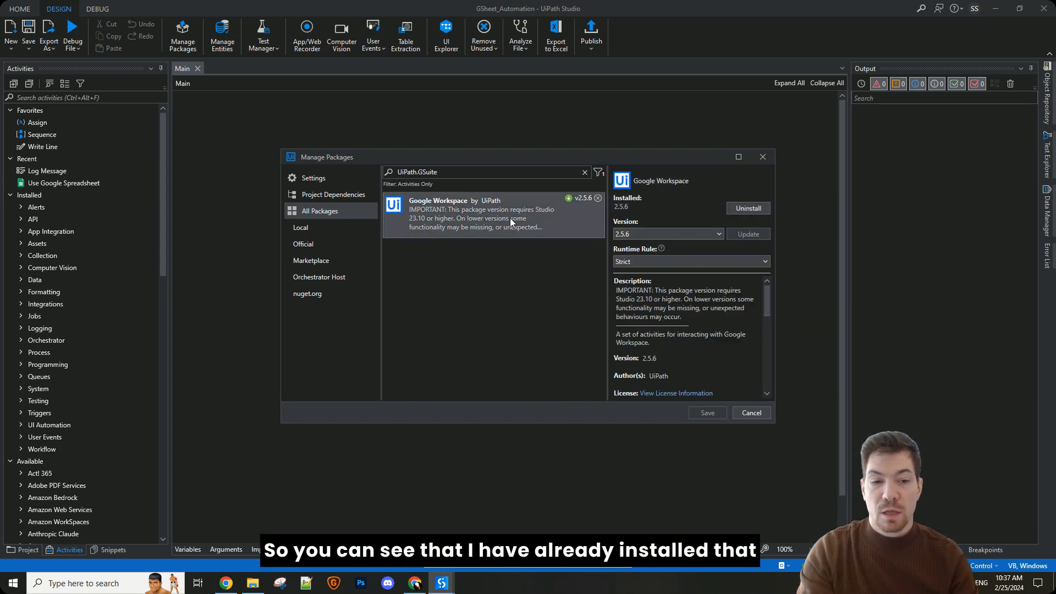
Step: Check the available versions of the Google Workspace package and close the package manager without changes
left_click(648, 233)
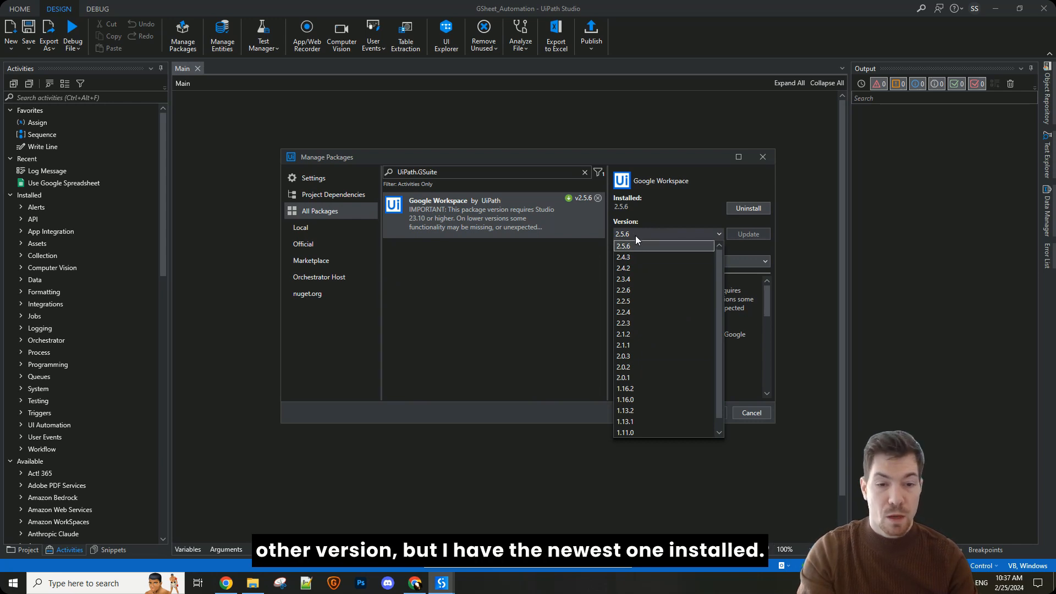
left_click(635, 235)
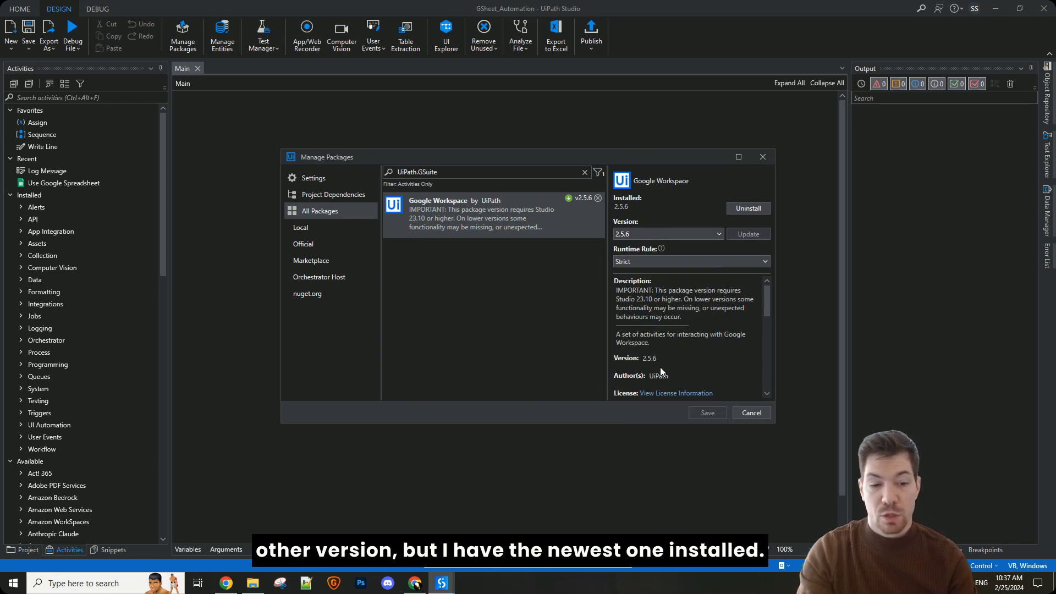
left_click(749, 413)
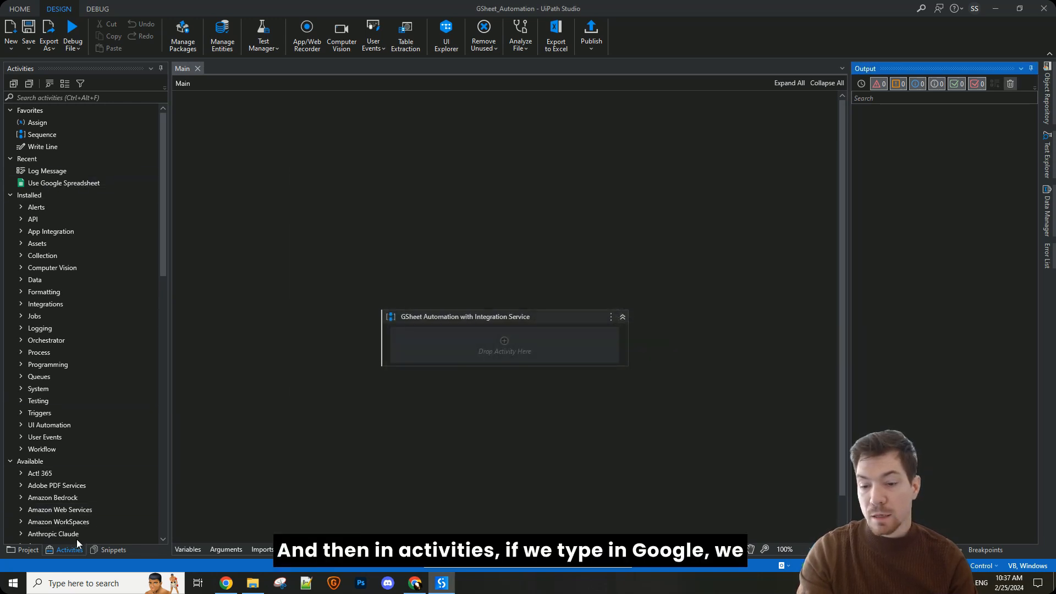
Step: Search the activities for "Google" and examine the Workspace and Workspace - Classic groups, collapsing categories such as Calendar, Drive and Sheets
left_click(48, 96)
type("G")
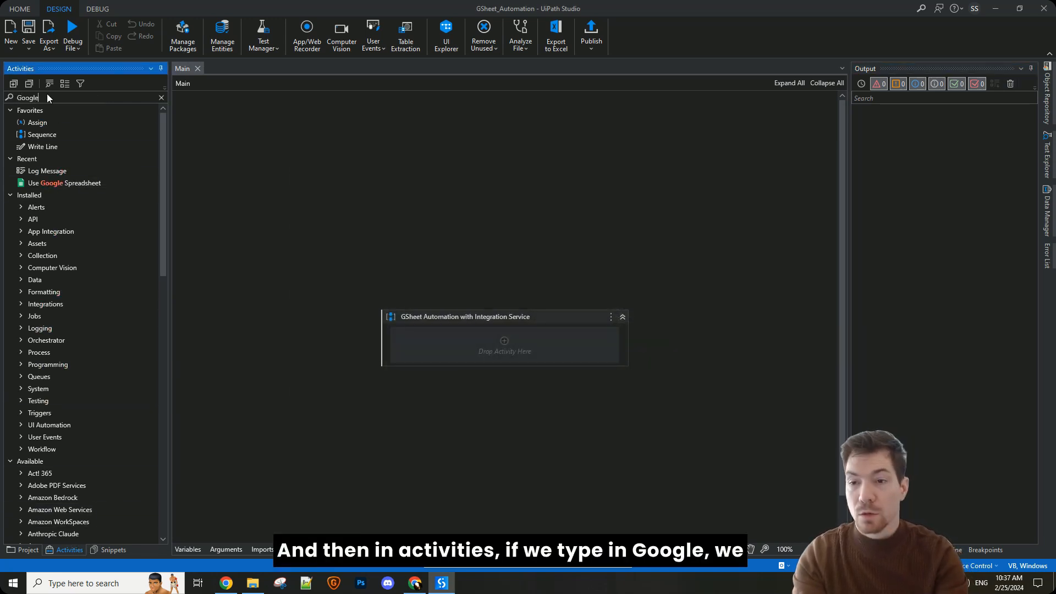
type("oogle")
scroll(75, 240, "down", 6)
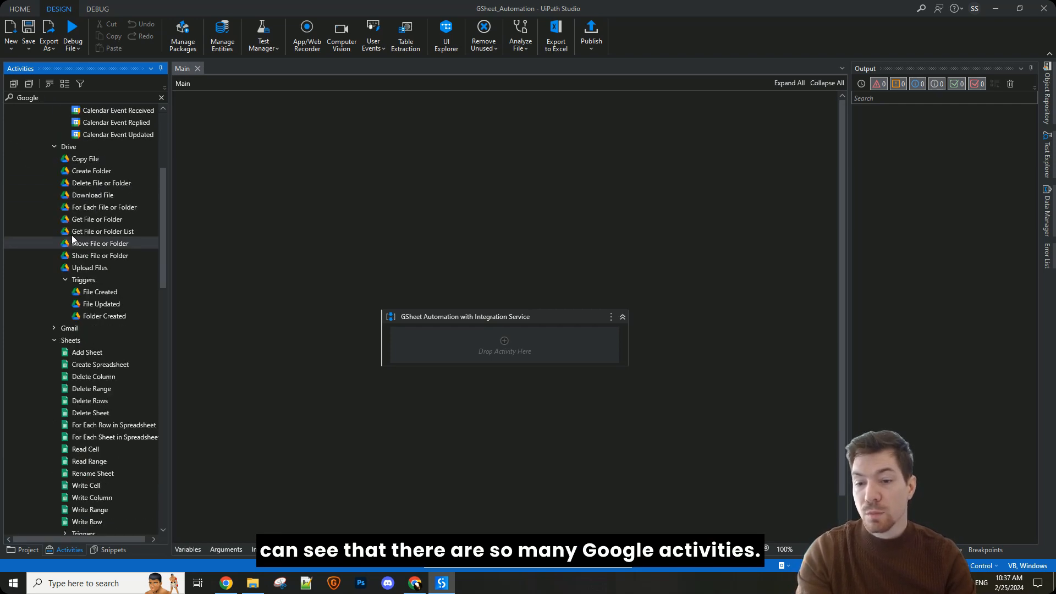
scroll(77, 242, "up", 6)
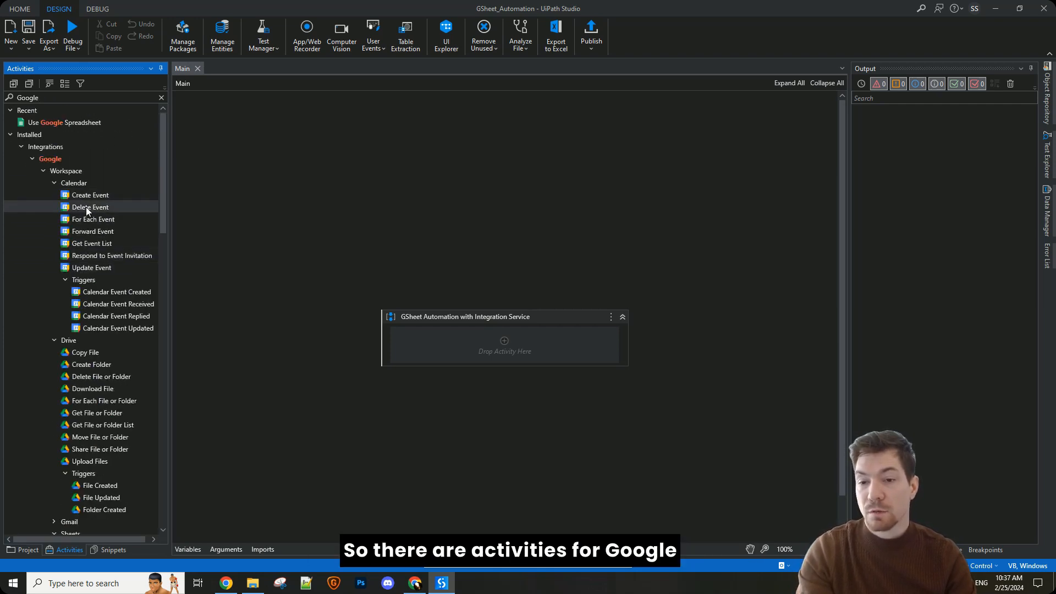
left_click(53, 183)
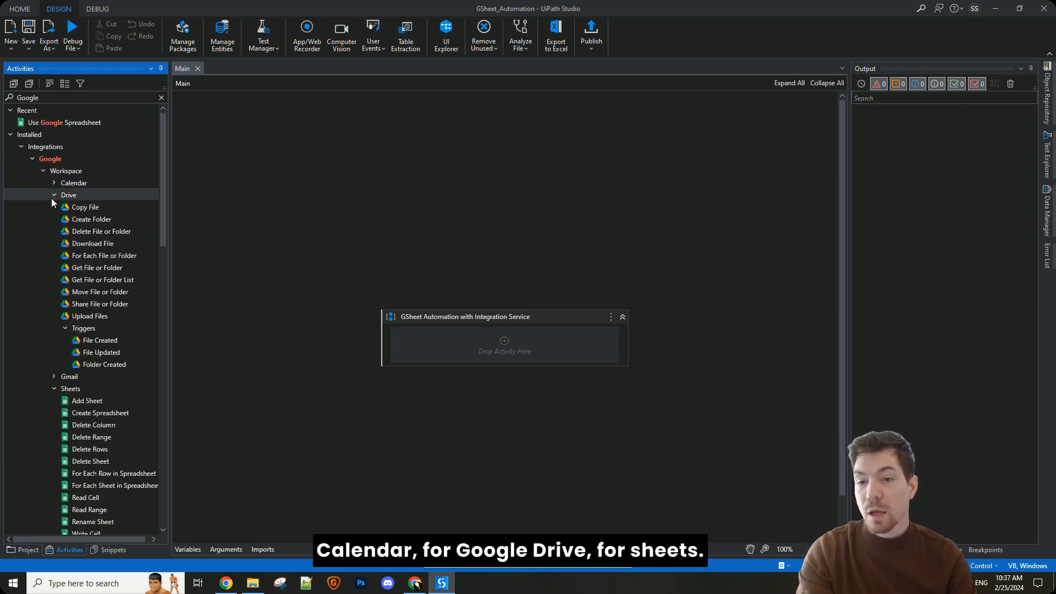
left_click(54, 195)
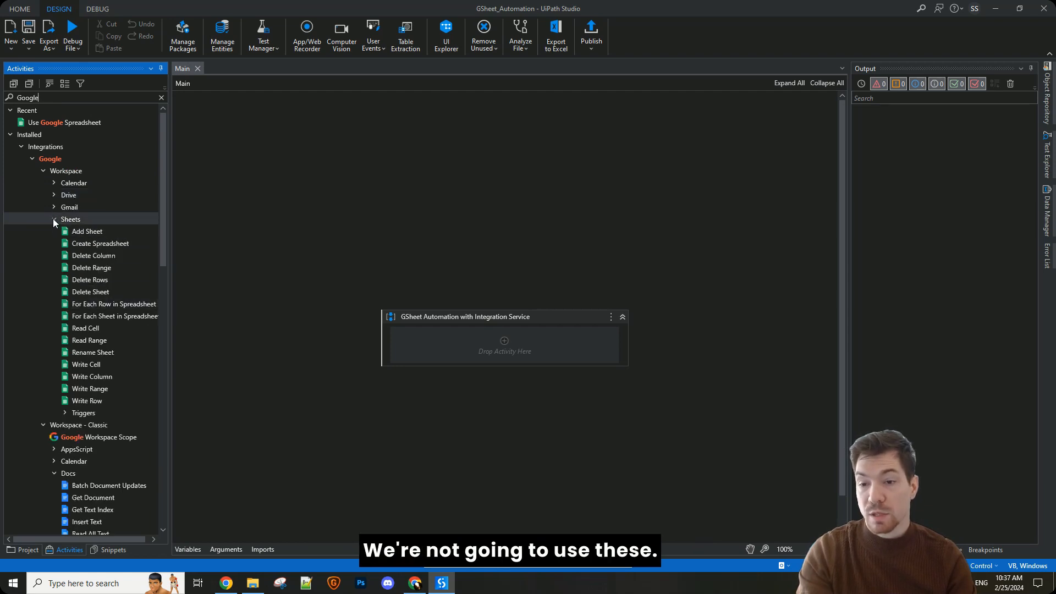
left_click(53, 219)
scroll(78, 276, "down", 4)
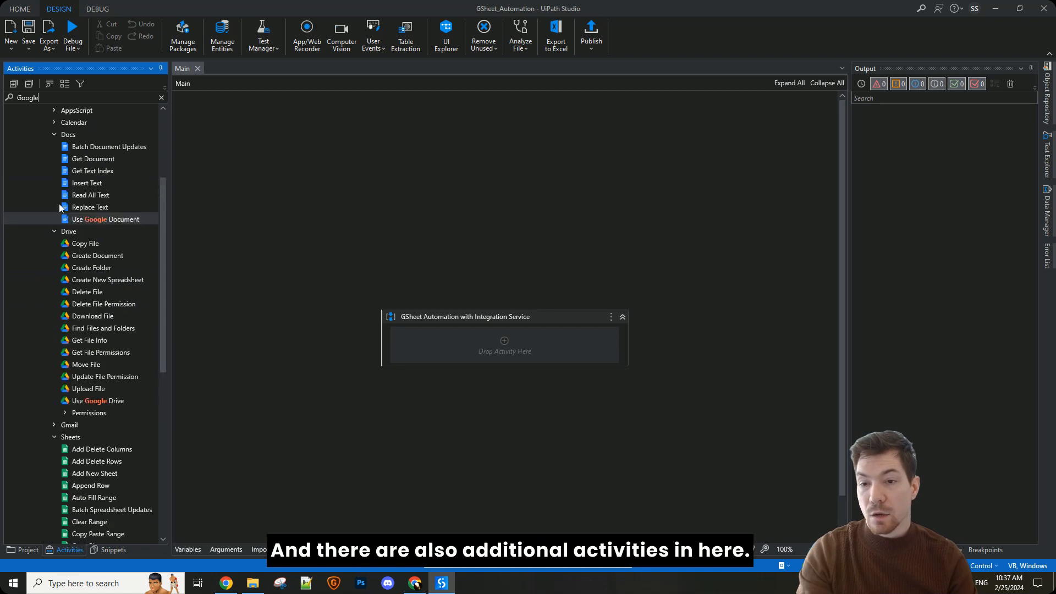
left_click(54, 231)
scroll(74, 274, "down", 1)
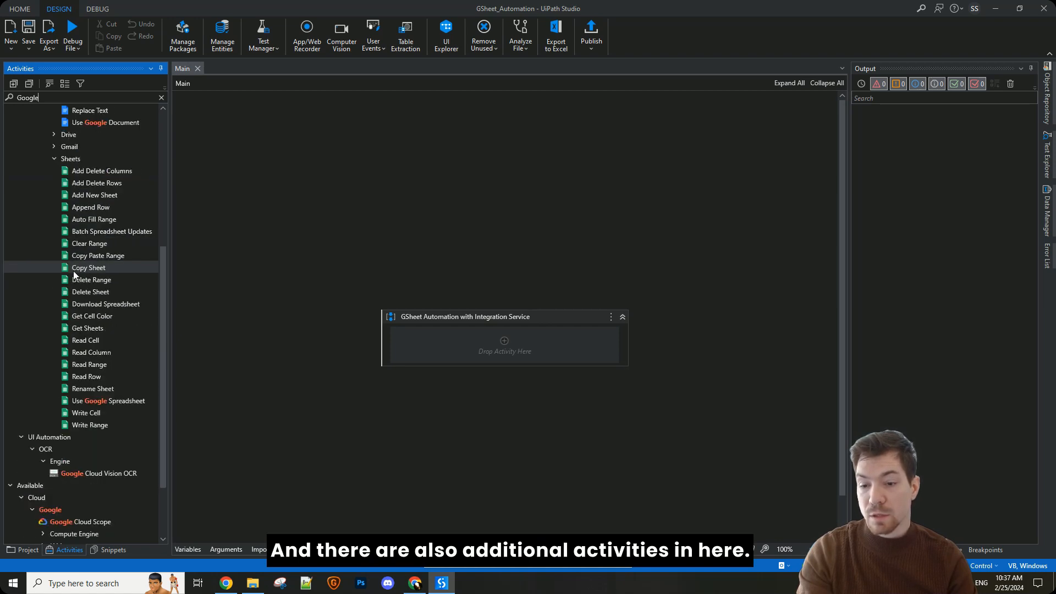
Step: Add a Use Google Spreadsheet activity from the Sheets group to the GSheet Automation with Integration Service sequence
scroll(83, 297, "up", 2)
left_click(71, 207)
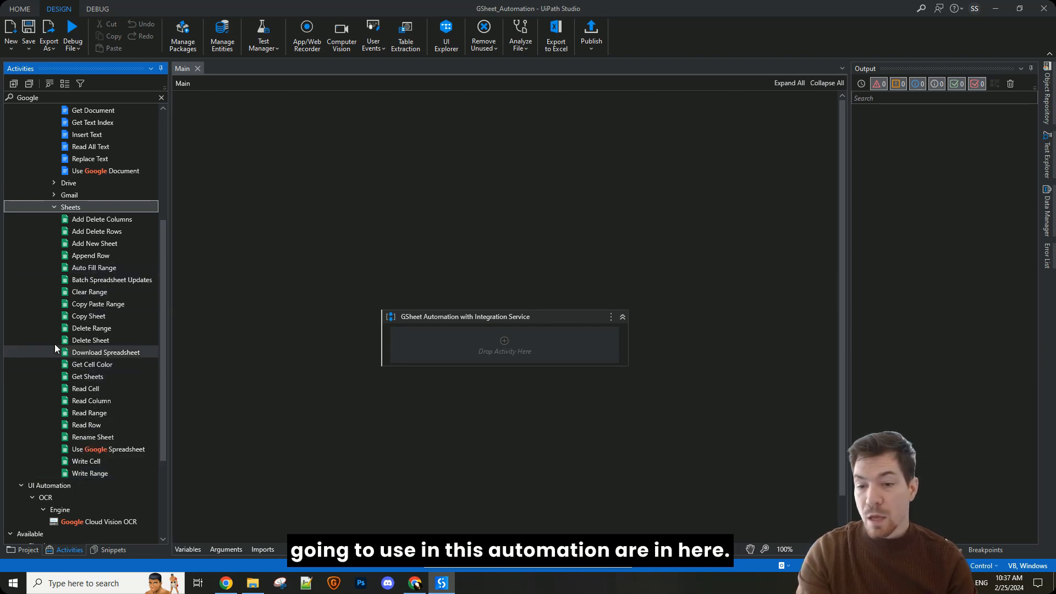
left_click_drag(101, 449, 438, 318)
left_click(392, 248)
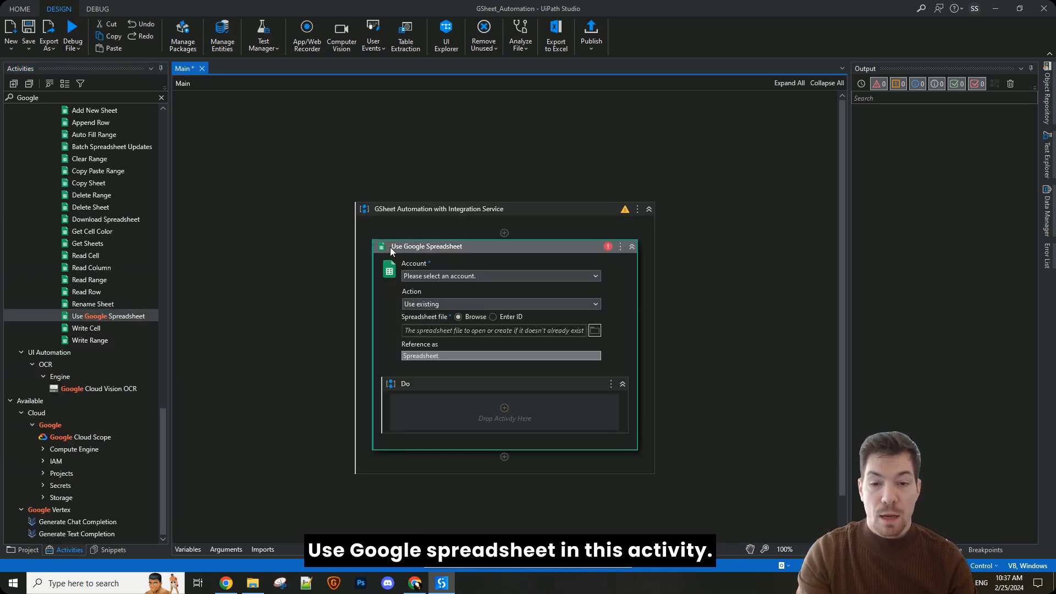
Step: Enable Use Integration Service for the Use Google Spreadsheet activity and choose the connected default Google account
left_click(875, 550)
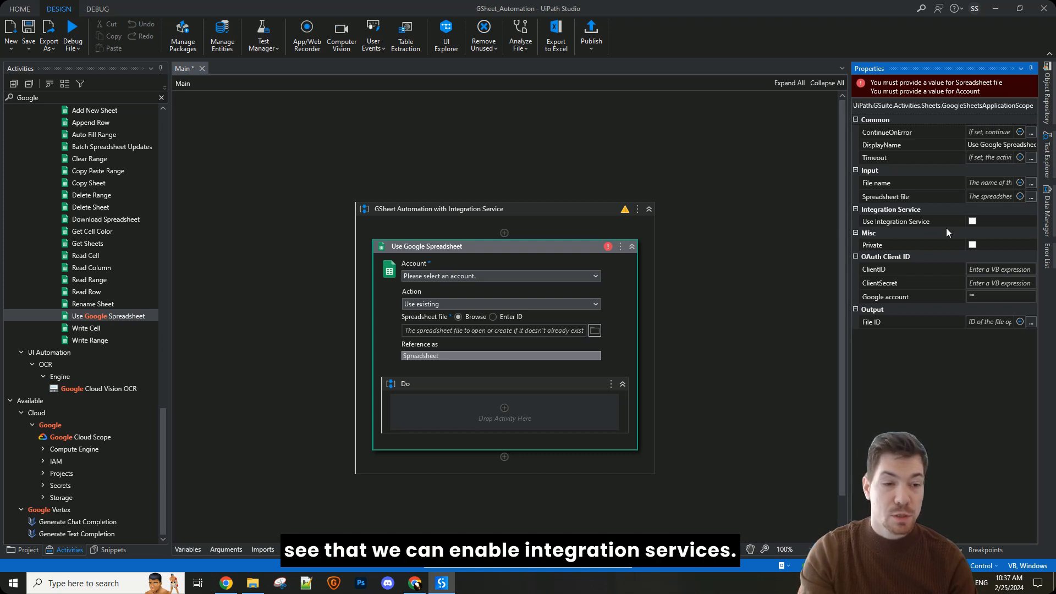
left_click(972, 221)
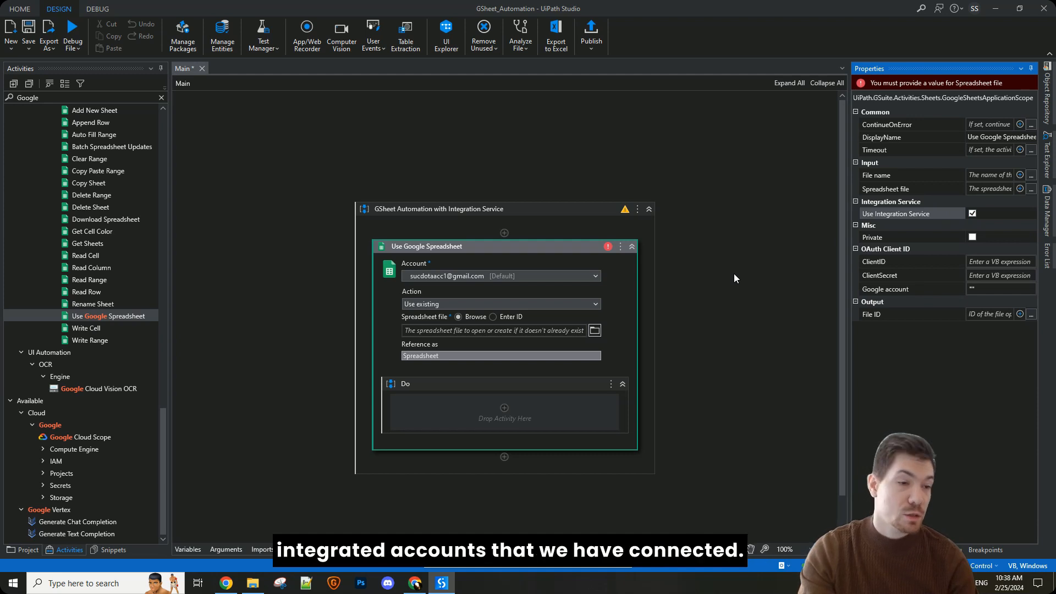
left_click(470, 276)
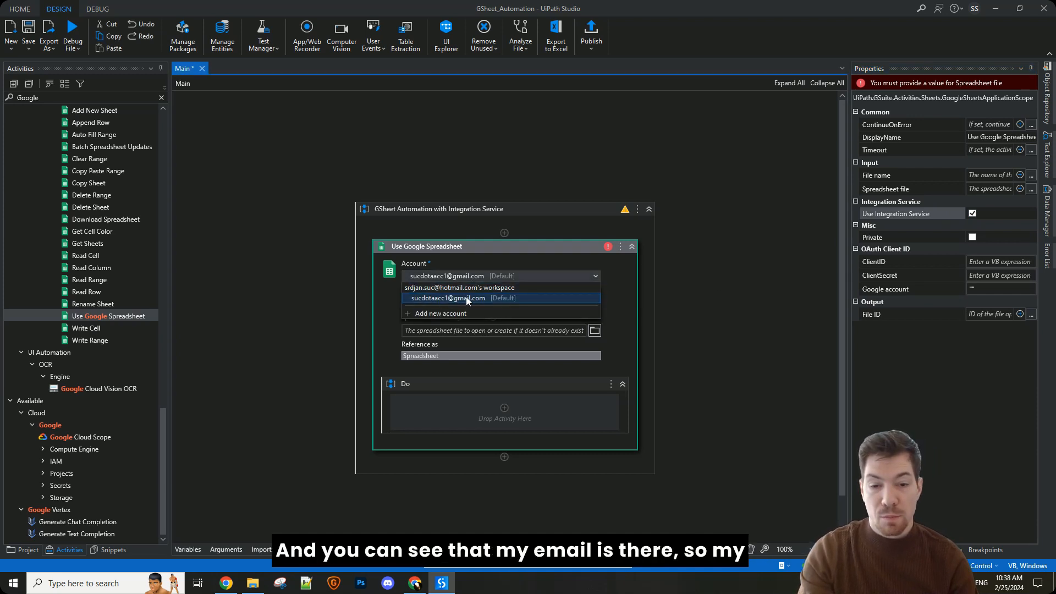
left_click(451, 299)
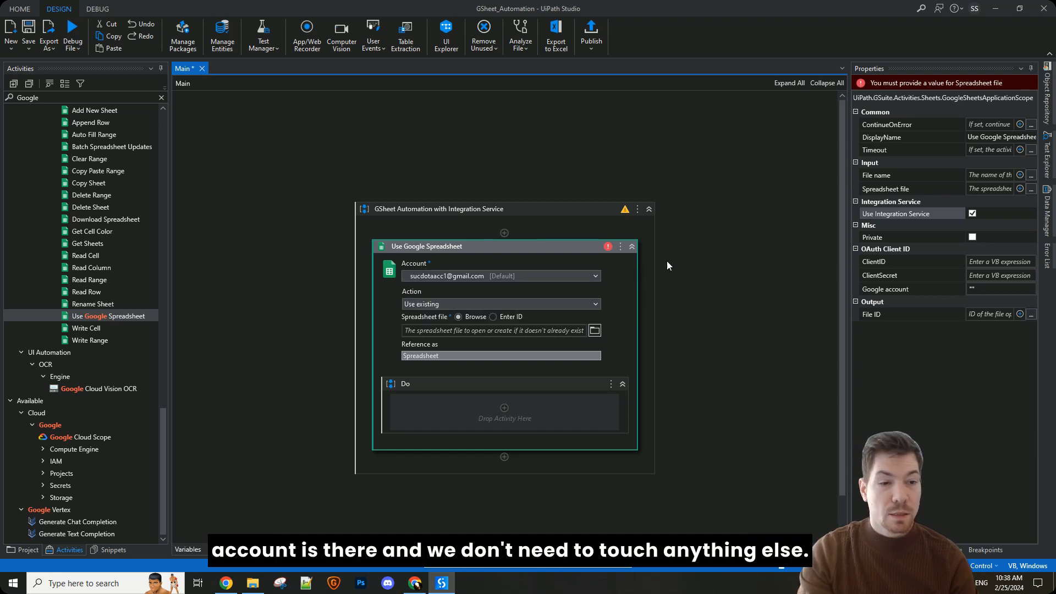
Step: Collapse the OAuth Client ID and Output property groups of the Use Google Spreadsheet activity
left_click(856, 249)
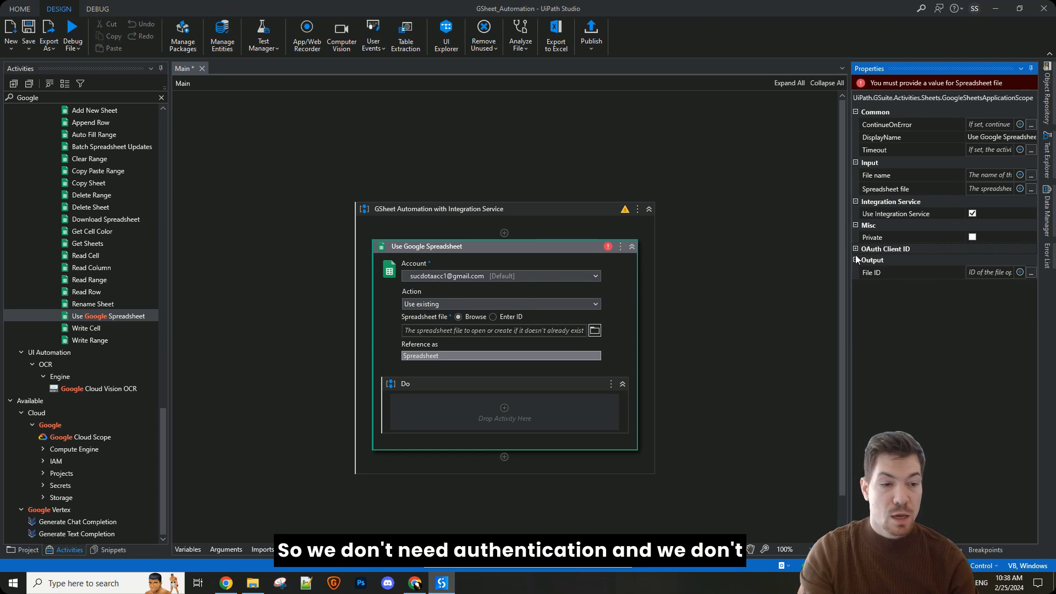
left_click(854, 257)
left_click(753, 268)
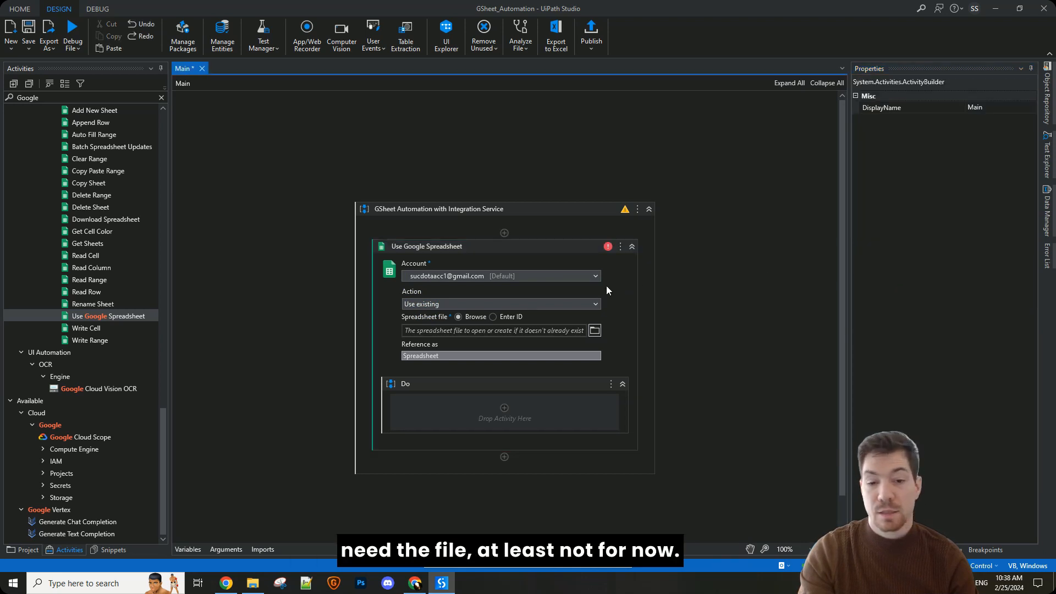
Step: Keep the activity's action as Use existing and set the spreadsheet file to be specified by Enter ID
left_click(501, 246)
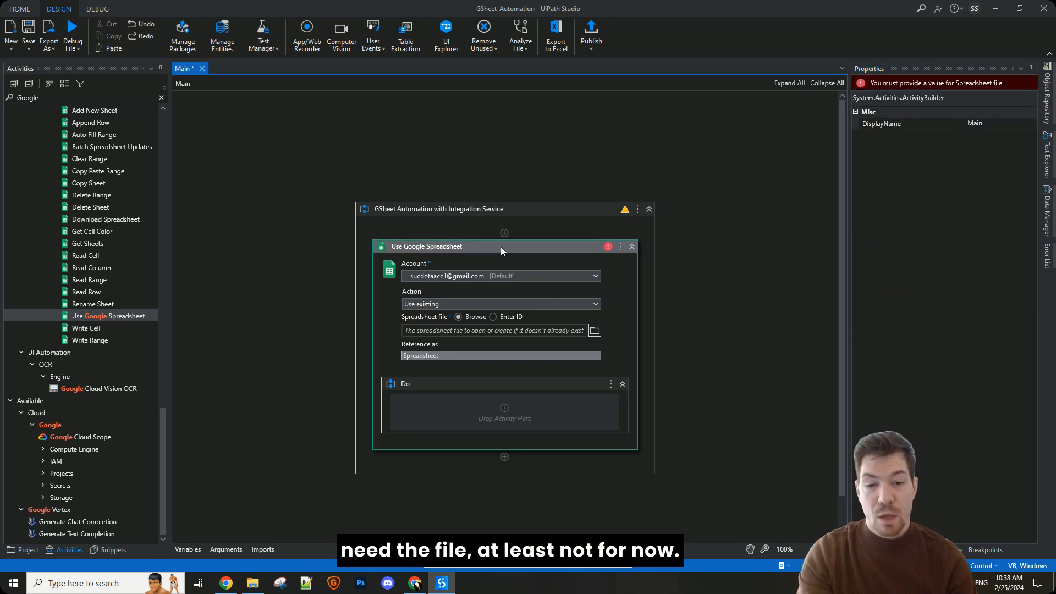
left_click(418, 305)
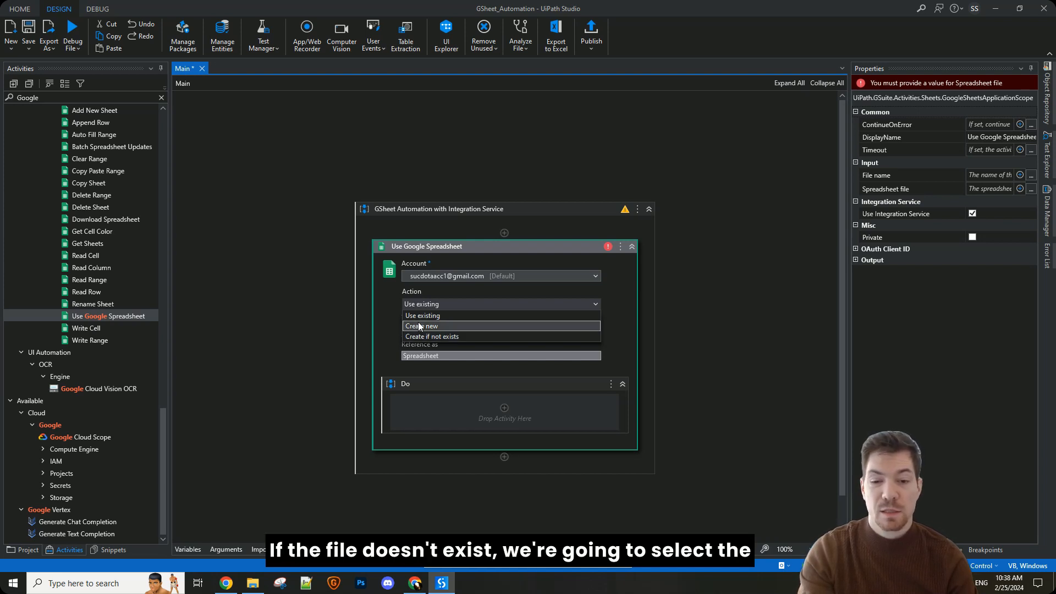
left_click(417, 316)
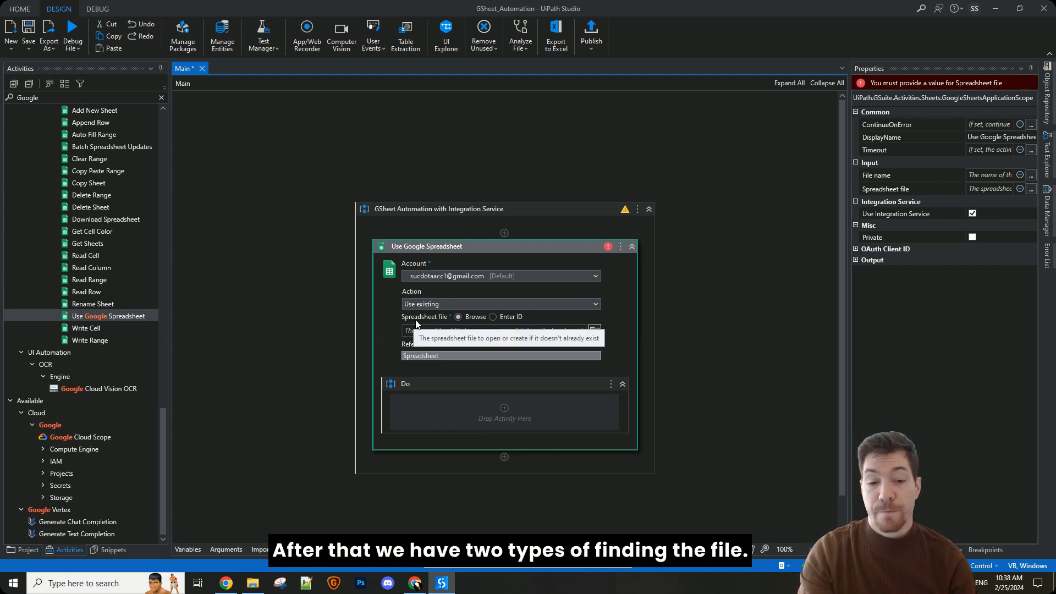
left_click(493, 317)
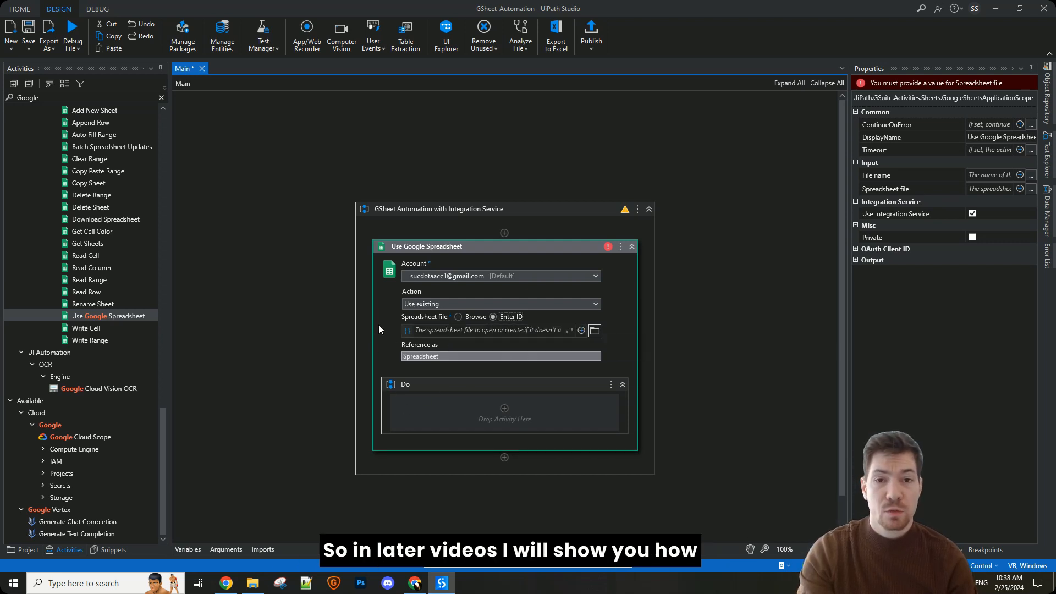
left_click(226, 549)
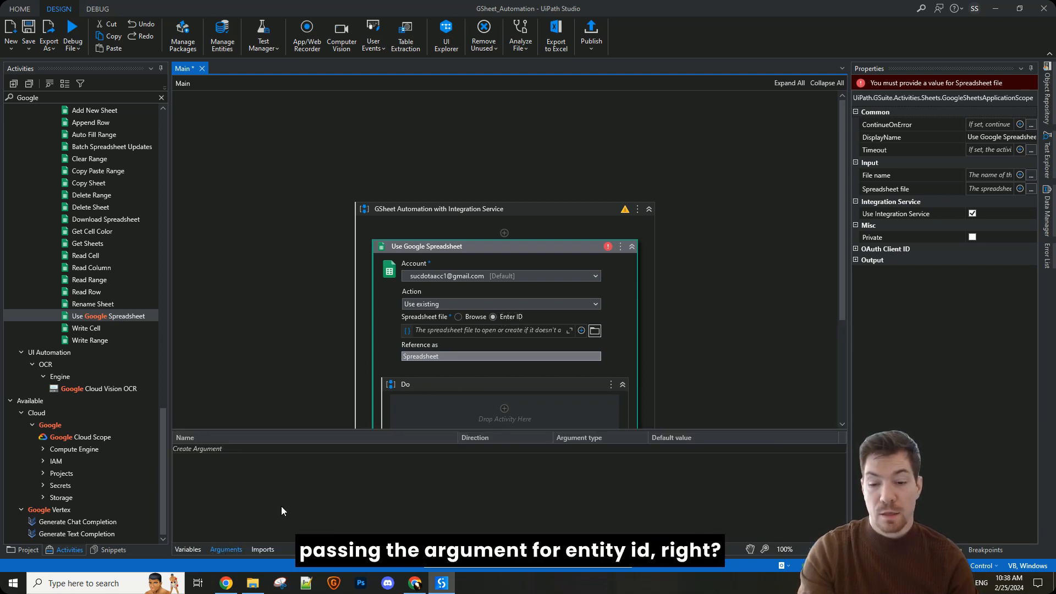
left_click(227, 549)
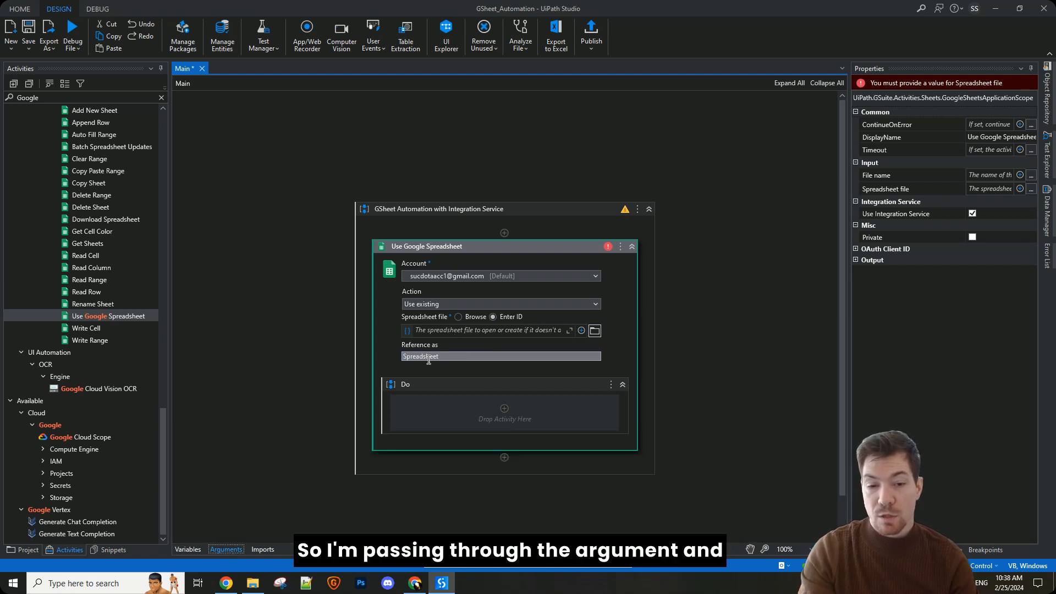
left_click(445, 332)
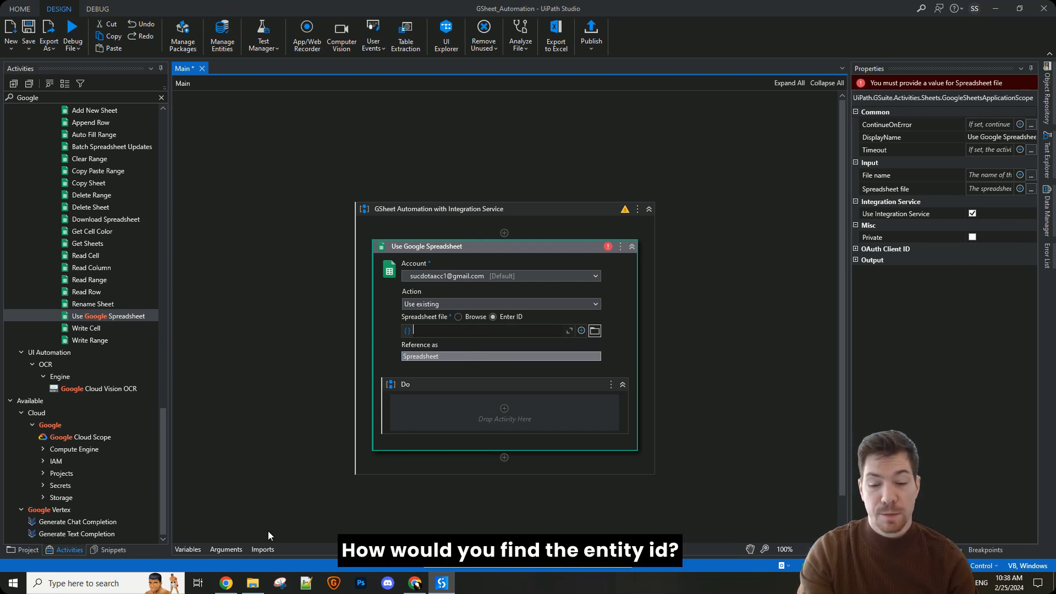
Step: Switch to Chrome, bring up the Client List spreadsheet from the Videos folder and examine its Client Name and Client ID data
left_click(231, 583)
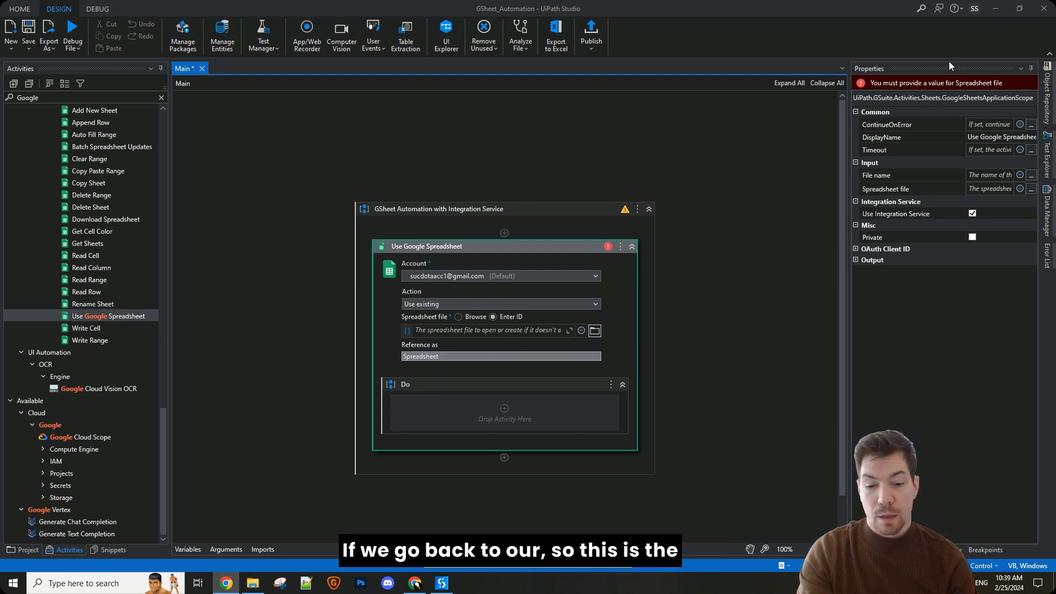
left_click(414, 583)
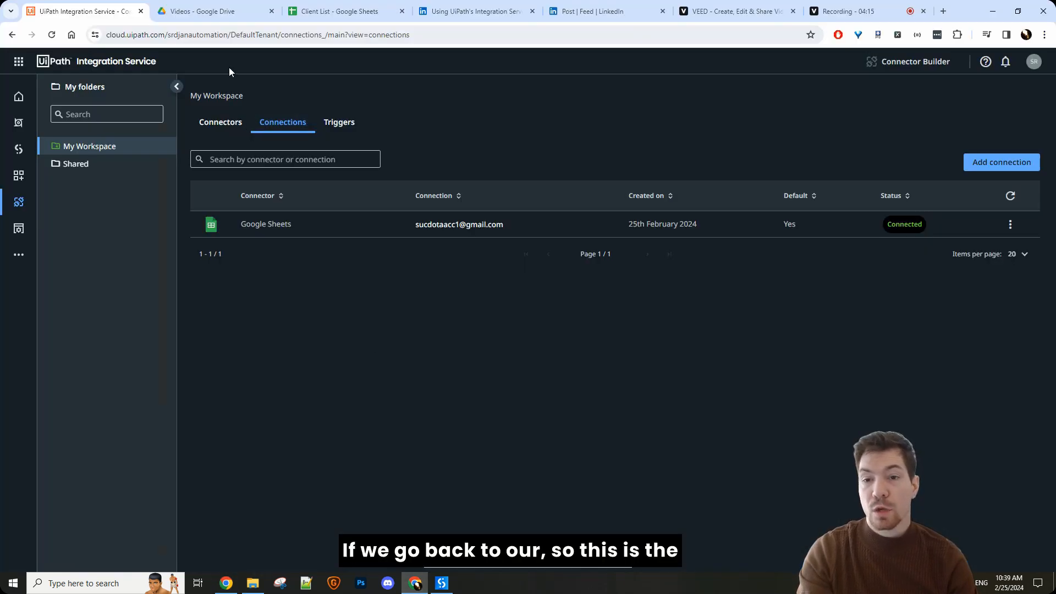
left_click(198, 14)
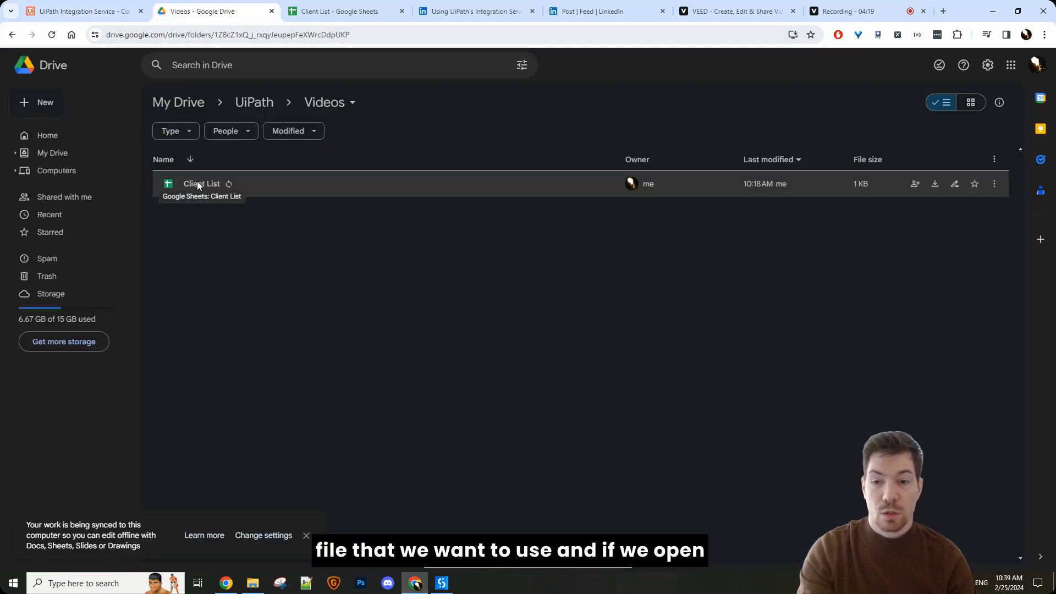
left_click(311, 13)
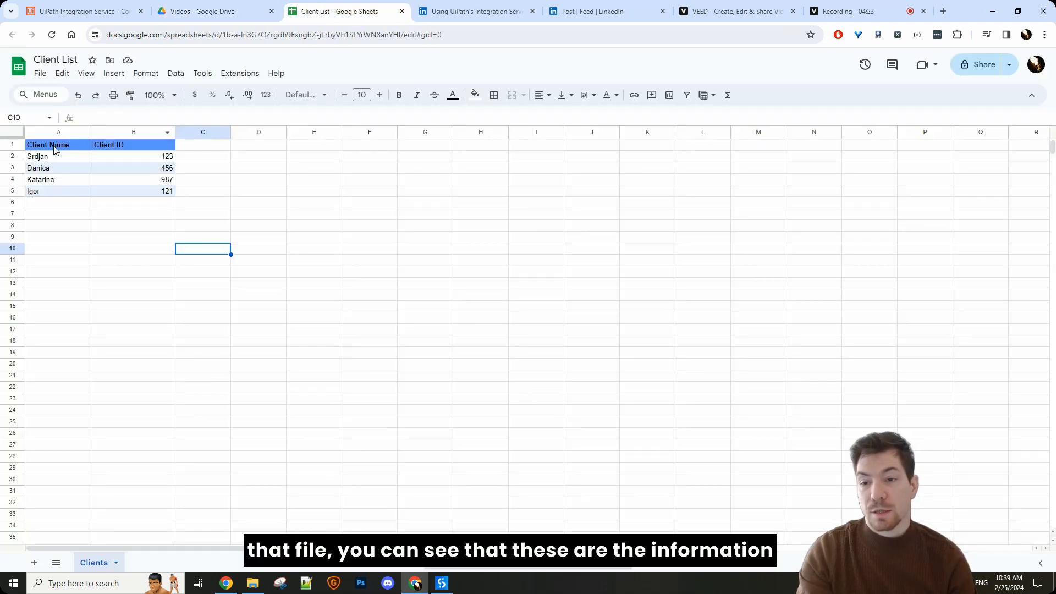
left_click_drag(54, 147, 164, 192)
left_click(313, 248)
left_click_drag(48, 145, 157, 192)
left_click(212, 219)
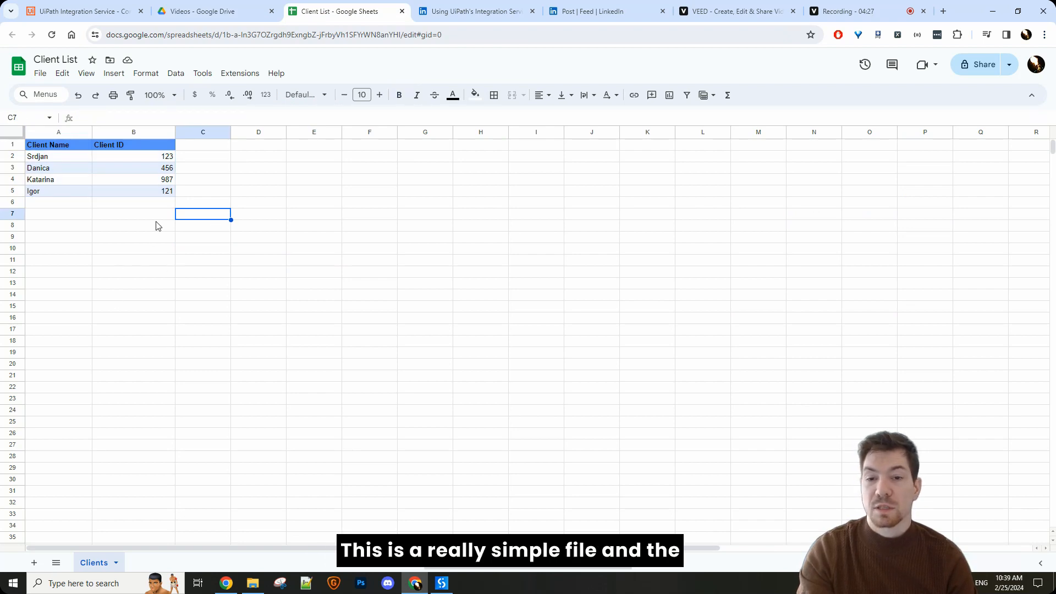
Step: Copy the spreadsheet ID from the Client List file's web address
left_click_drag(222, 34, 382, 59)
key("ctrl+c")
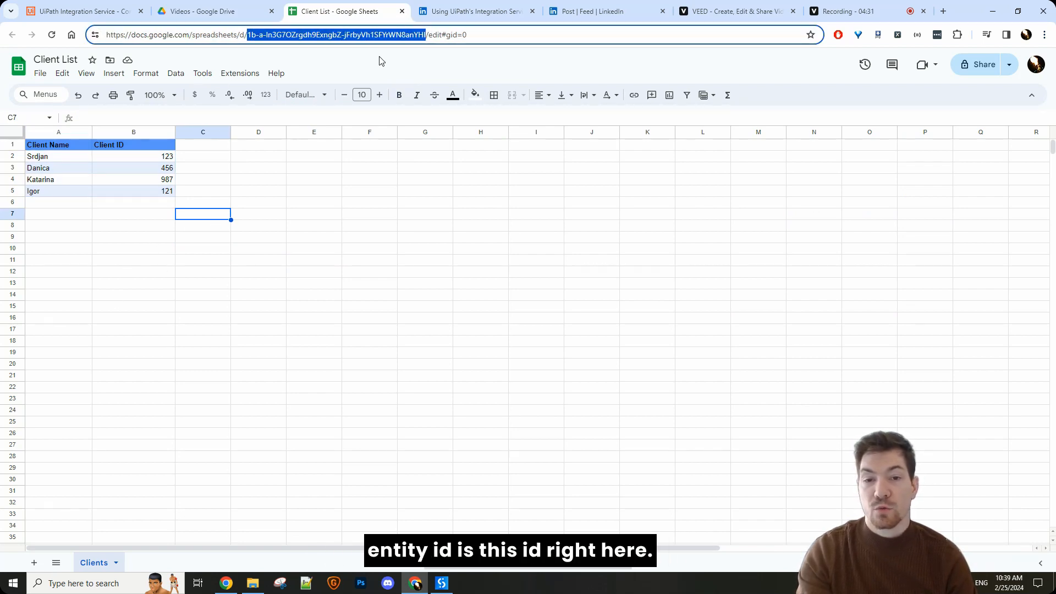
left_click(265, 11)
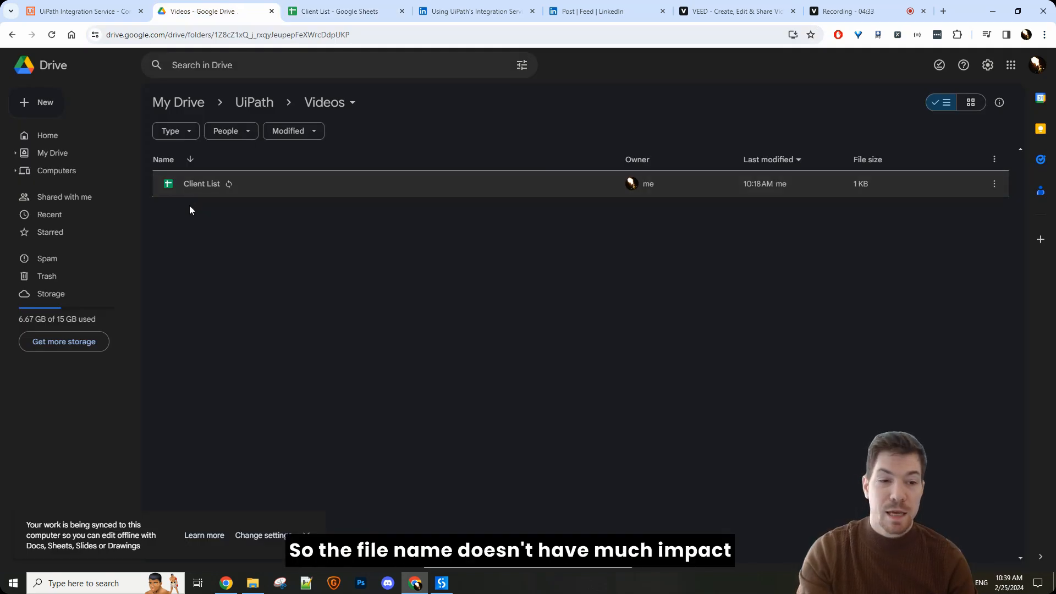
left_click(332, 10)
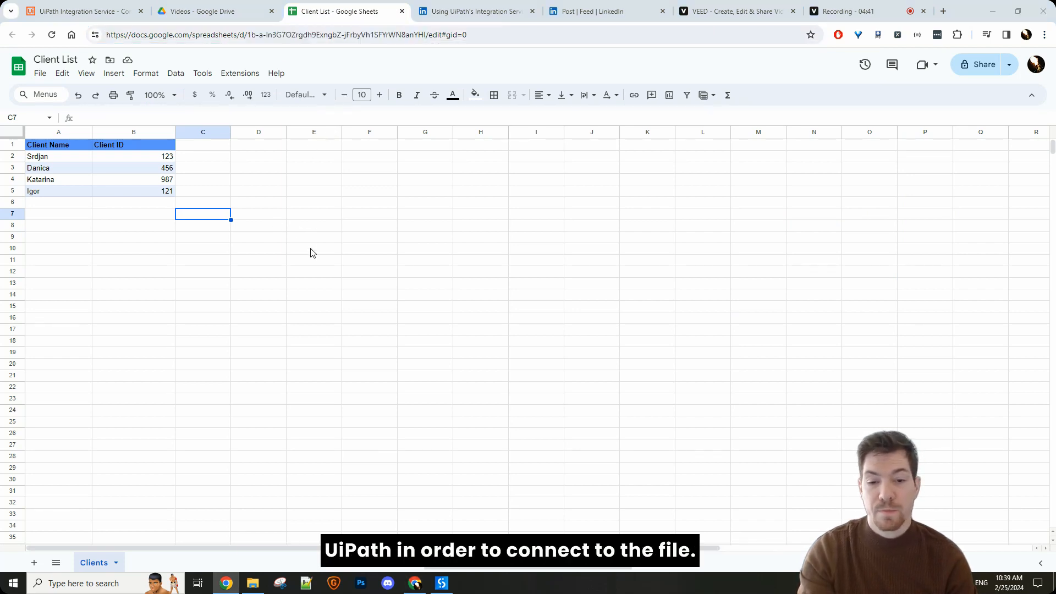
Step: Switch to UiPath Studio and enter the copied spreadsheet ID in quotation marks as the activity's Spreadsheet file
left_click(451, 581)
left_click(449, 330)
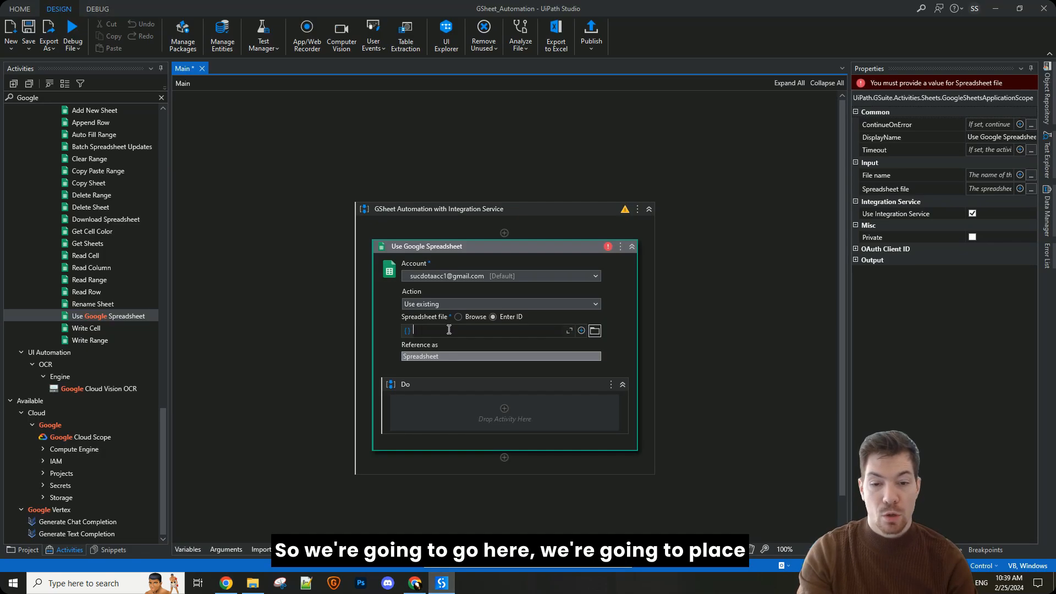
type("\"")
key("ctrl+v")
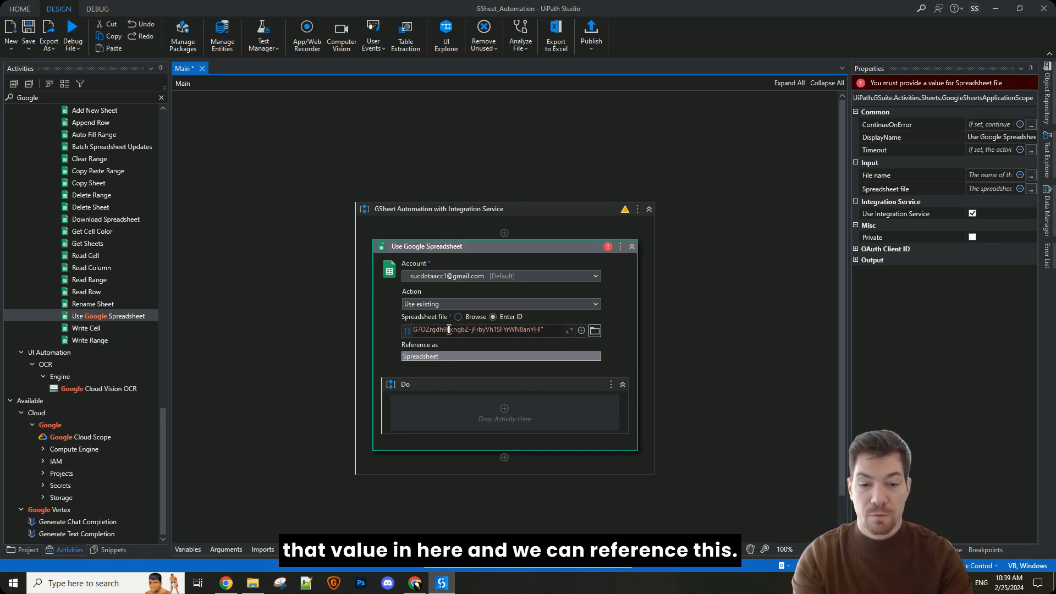
left_click(650, 323)
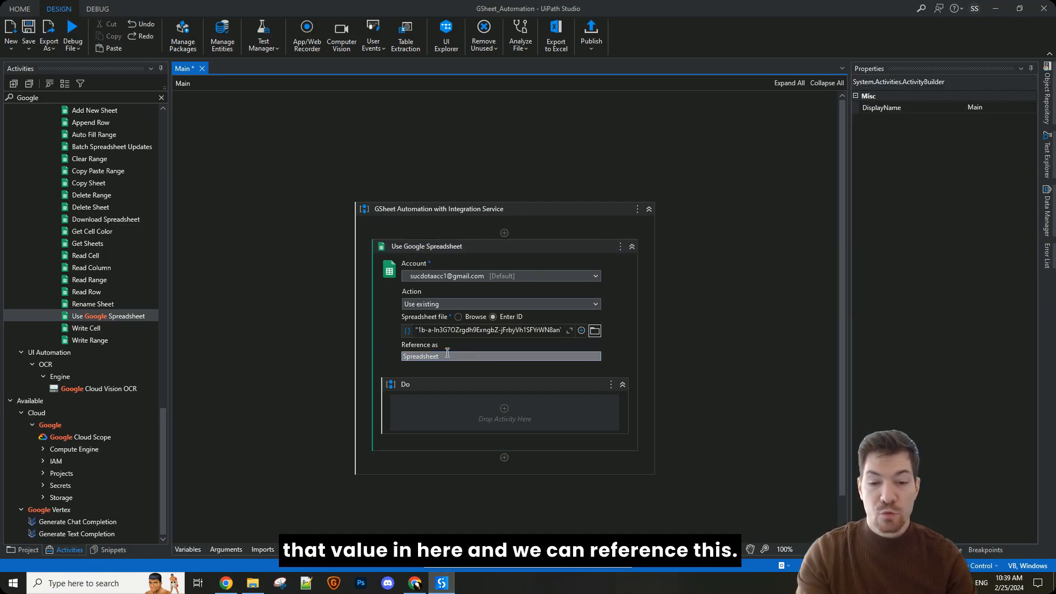
Step: Set the spreadsheet's Reference as name to ClientList, matching the Google Sheets file name, and save the workflow
left_click(447, 352)
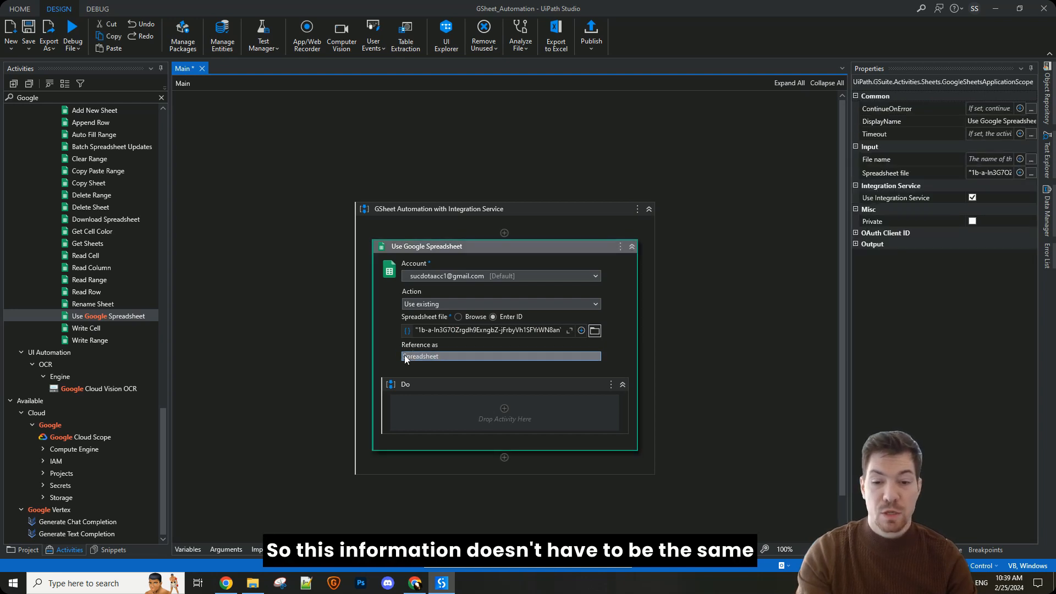
key("alt+Tab")
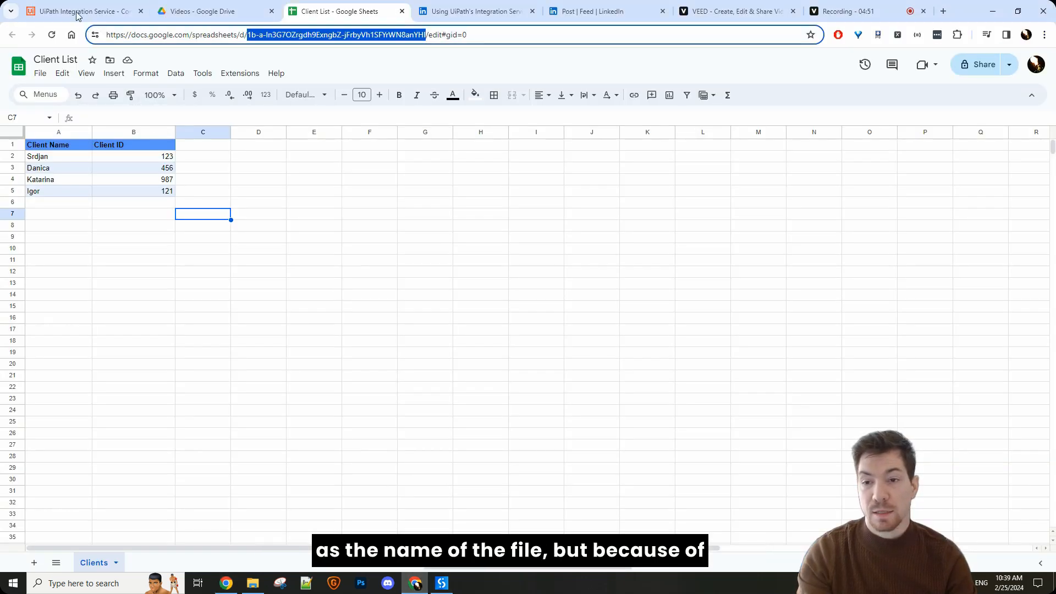
key("alt+Tab")
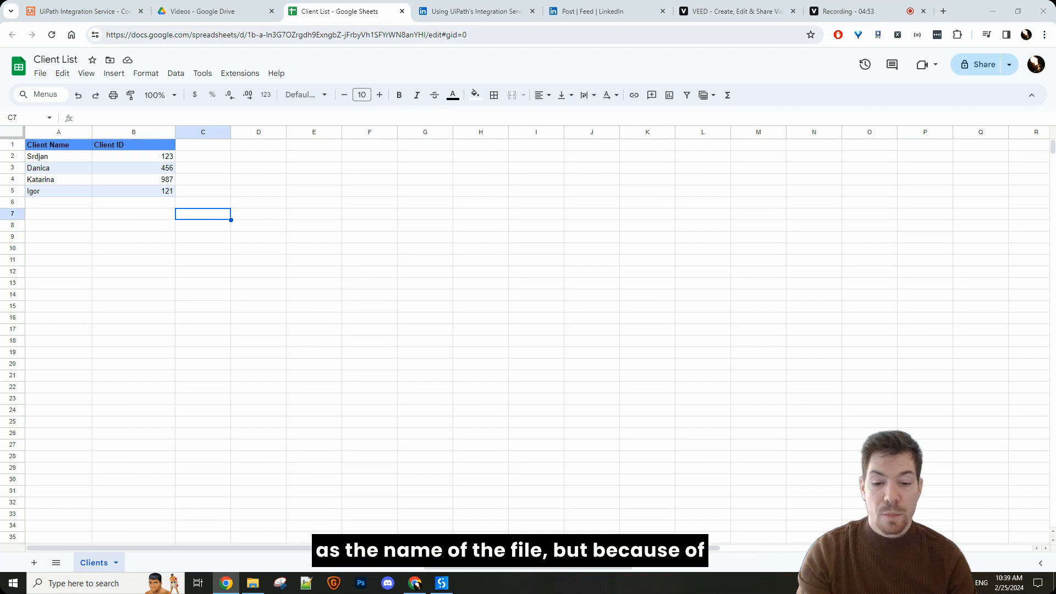
left_click(442, 583)
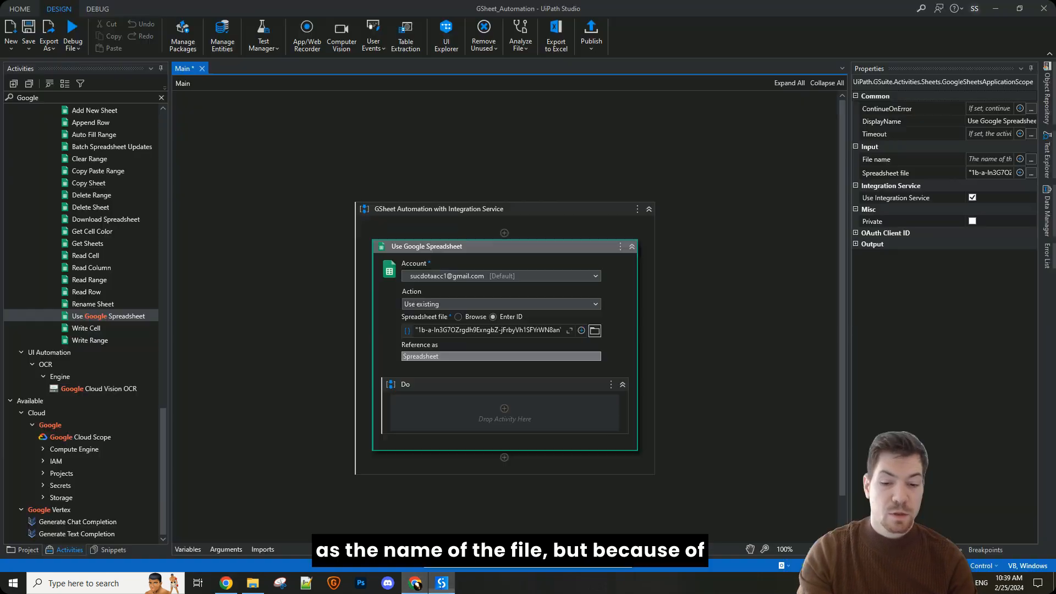
double_click(440, 357)
type("Clien")
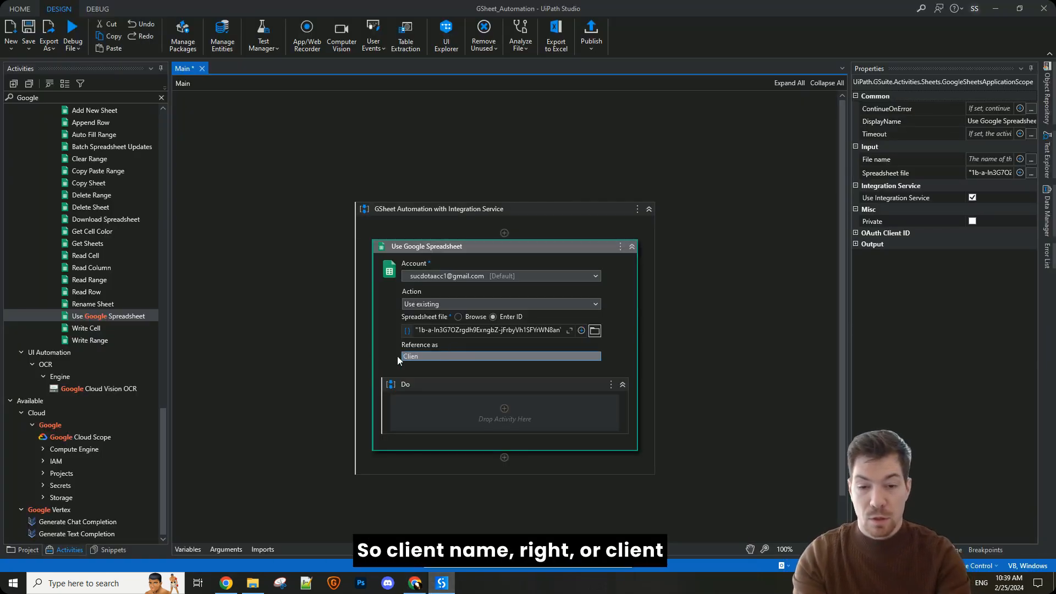
type("tNam")
key("BackSpace")
key("BackSpace")
key("BackSpace")
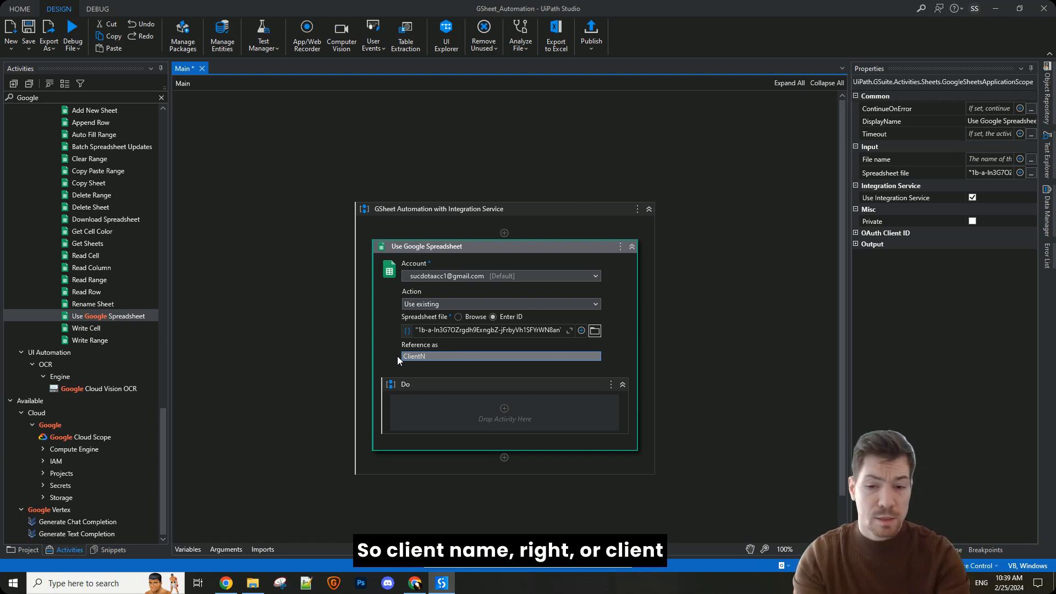
type("List")
left_click(731, 279)
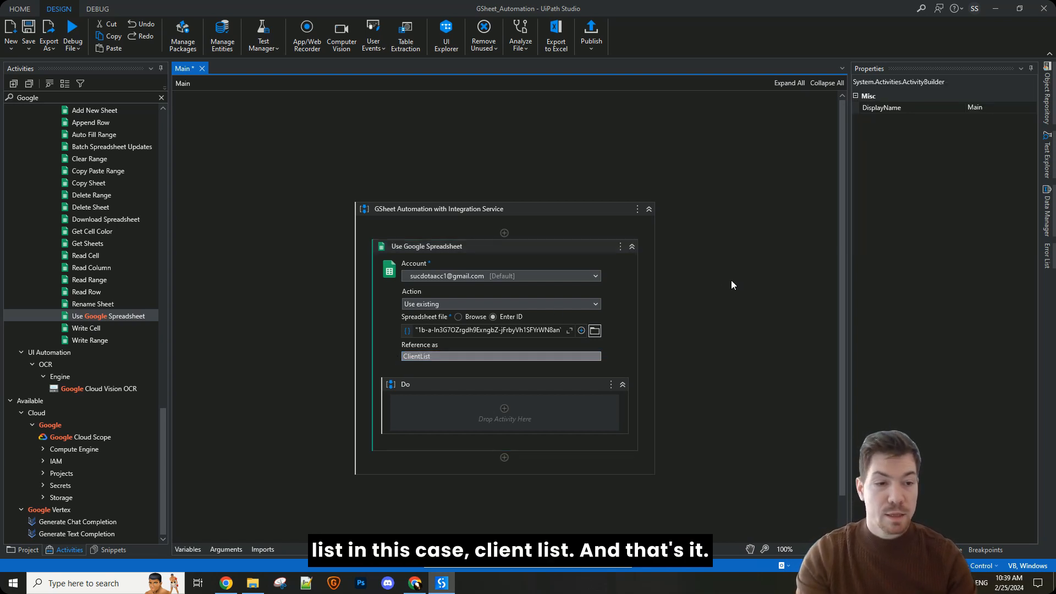
key("ctrl+s")
Step: Add a Read Range activity inside the Do container of Use Google Spreadsheet
left_click(404, 248)
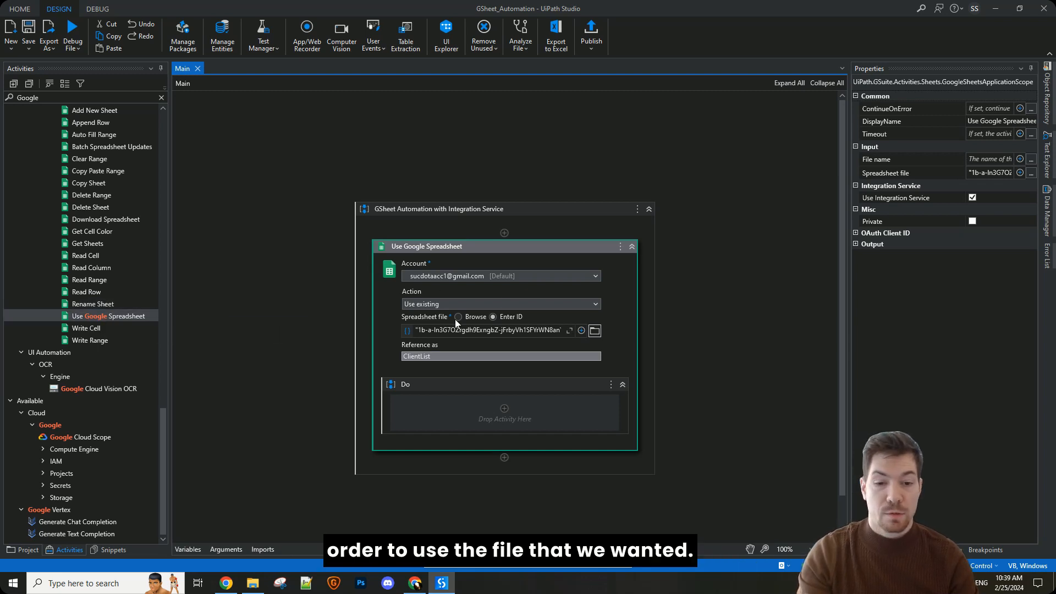
left_click(93, 281)
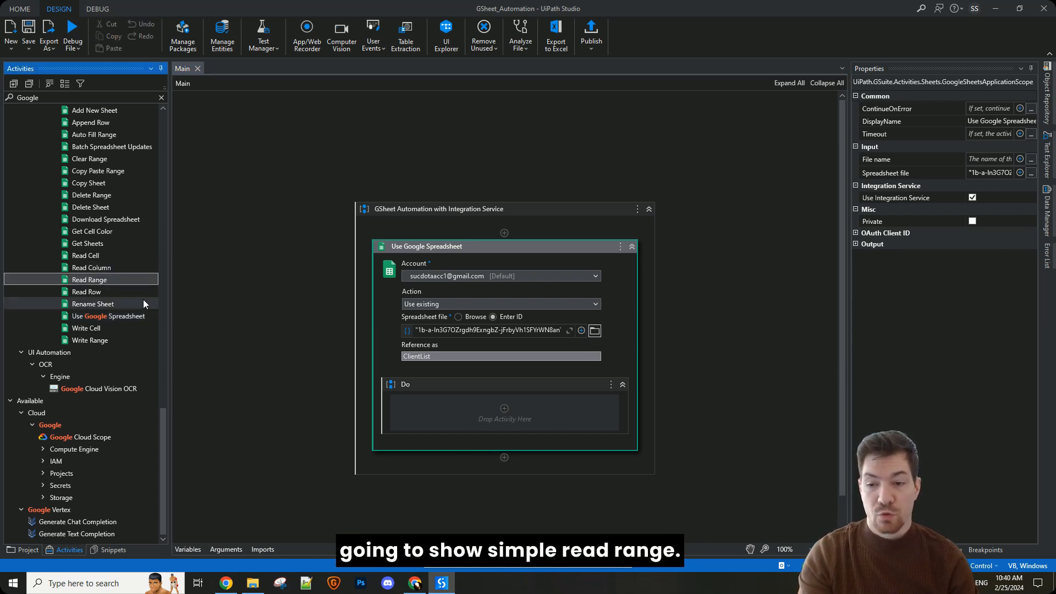
left_click_drag(132, 279, 460, 424)
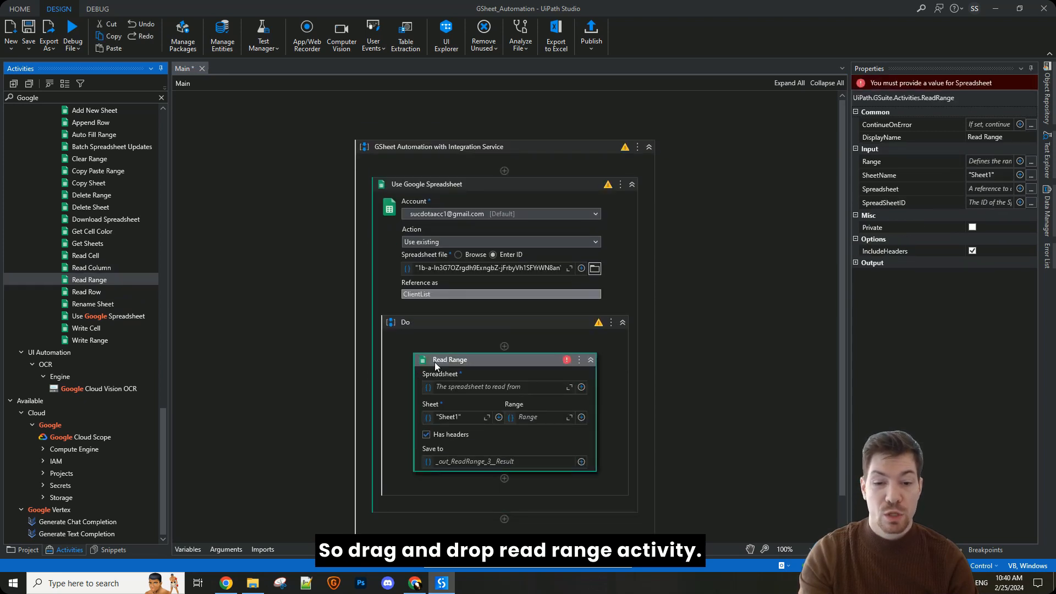
Step: Set the Read Range activity's Spreadsheet to ClientList, matching the reference name of Use Google Spreadsheet
left_click(414, 306)
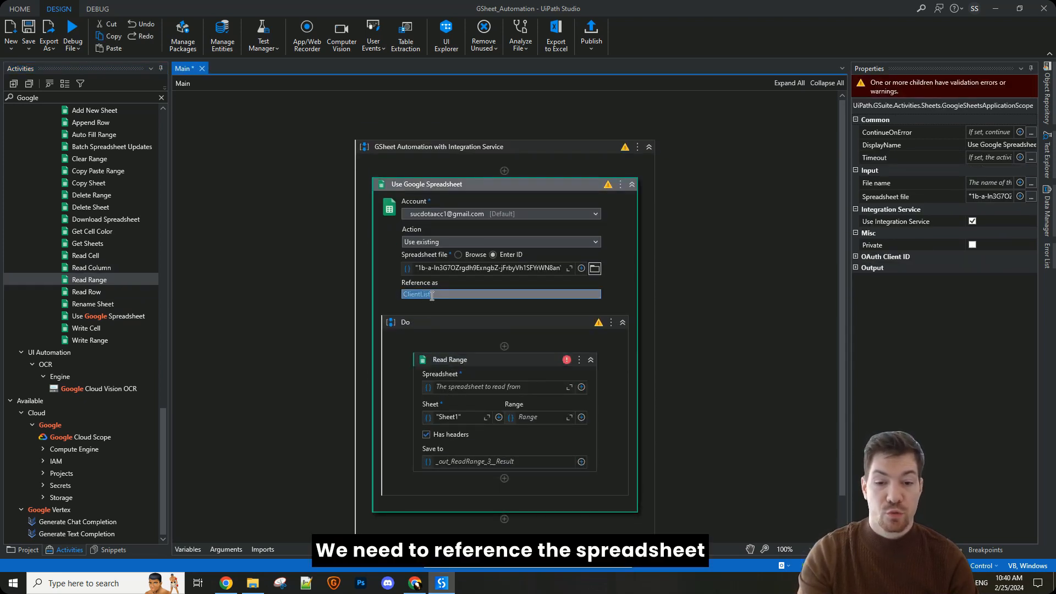
left_click(474, 385)
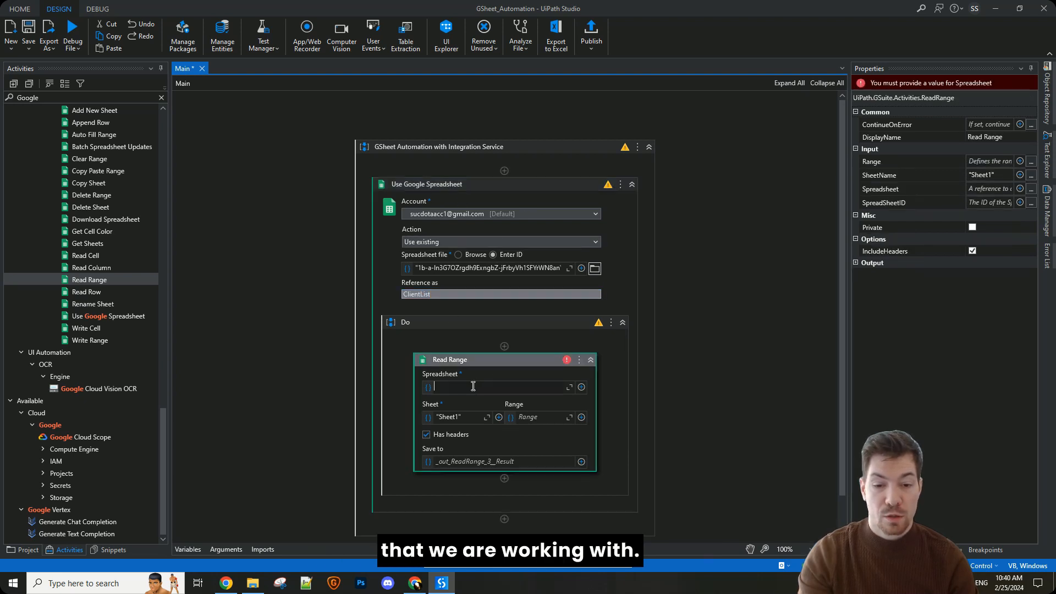
type("ClientList")
left_click(661, 378)
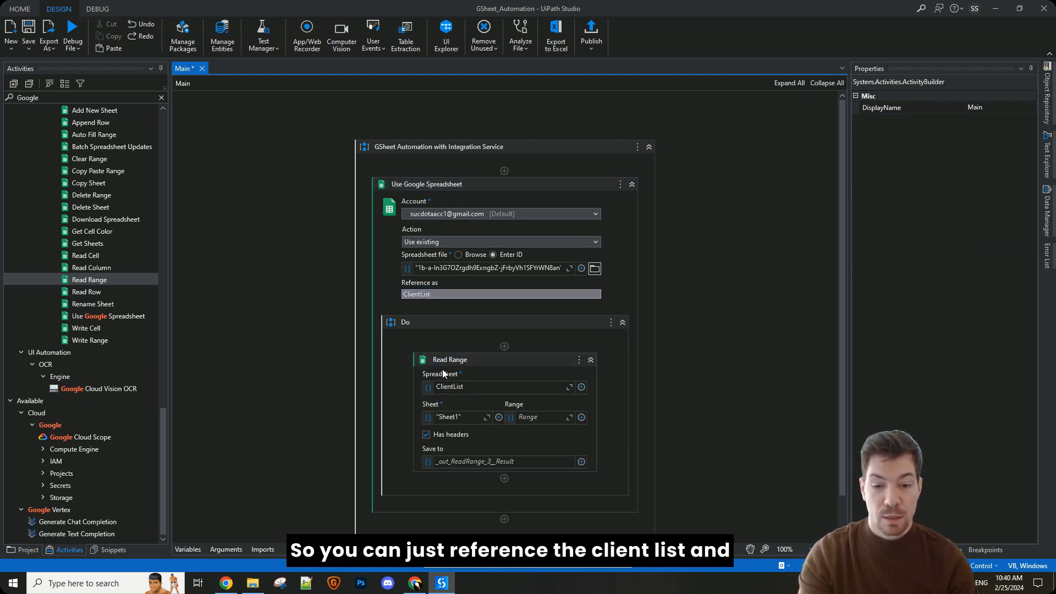
Step: Copy the tab name from the Client List file in Chrome and set Read Range's Sheet to "Clients" in UiPath Studio
scroll(442, 369, "down", 1)
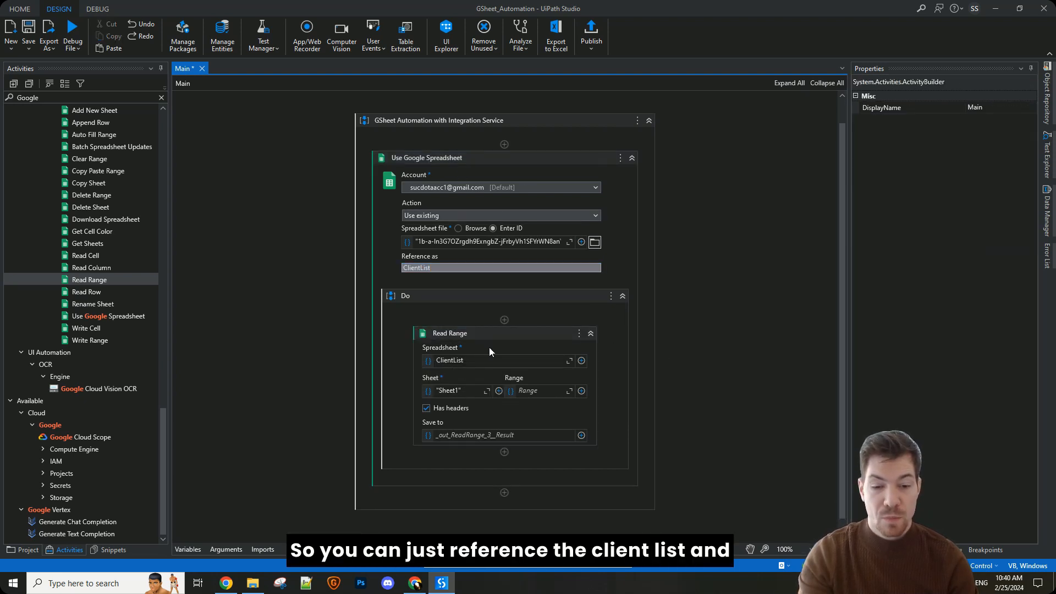
left_click(444, 392)
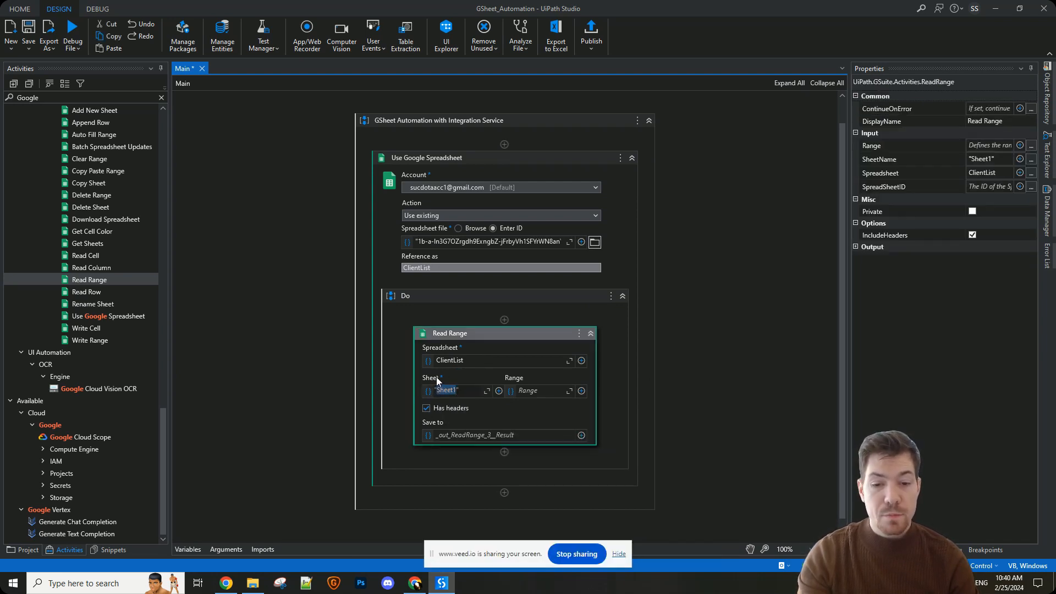
key("alt+Tab")
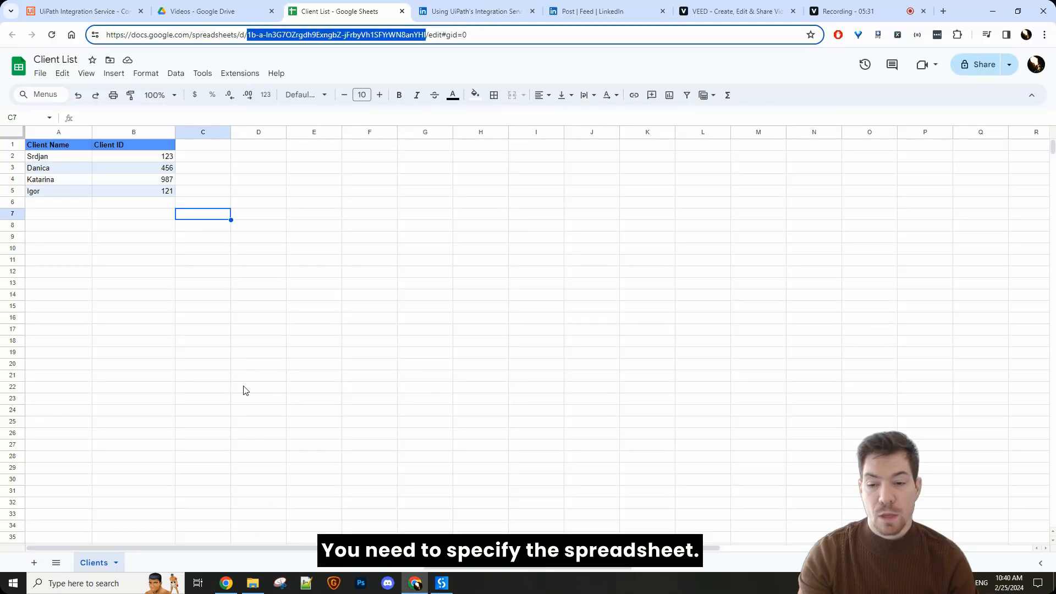
left_click(99, 562)
double_click(101, 565)
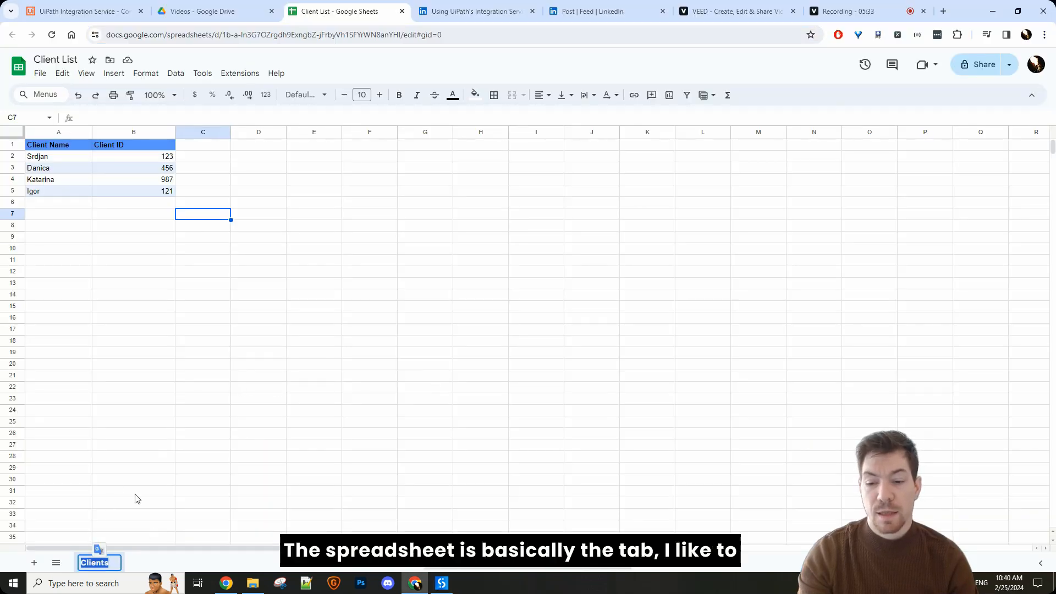
left_click(156, 481)
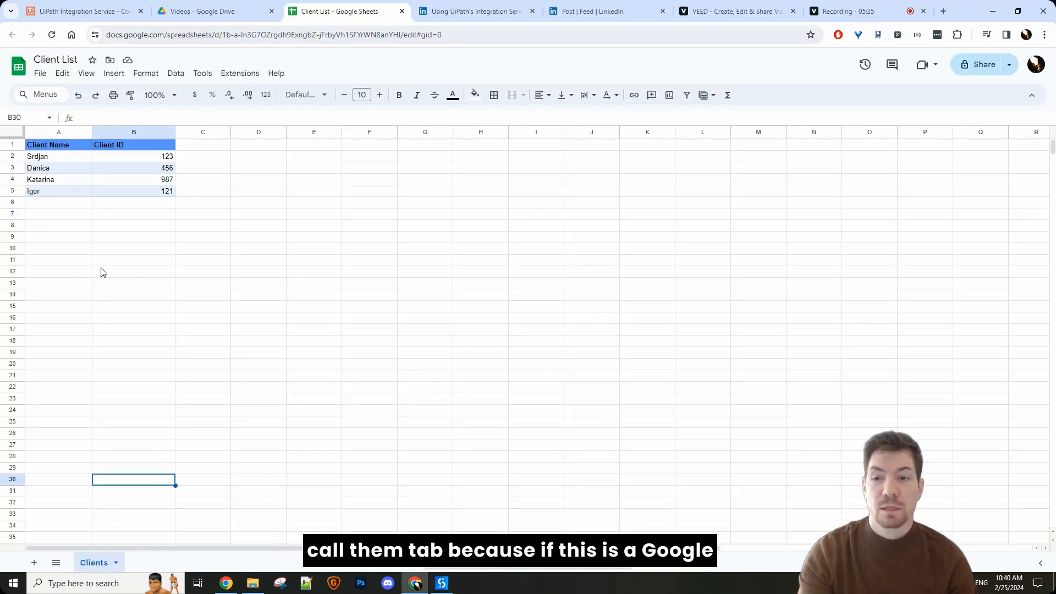
double_click(101, 561)
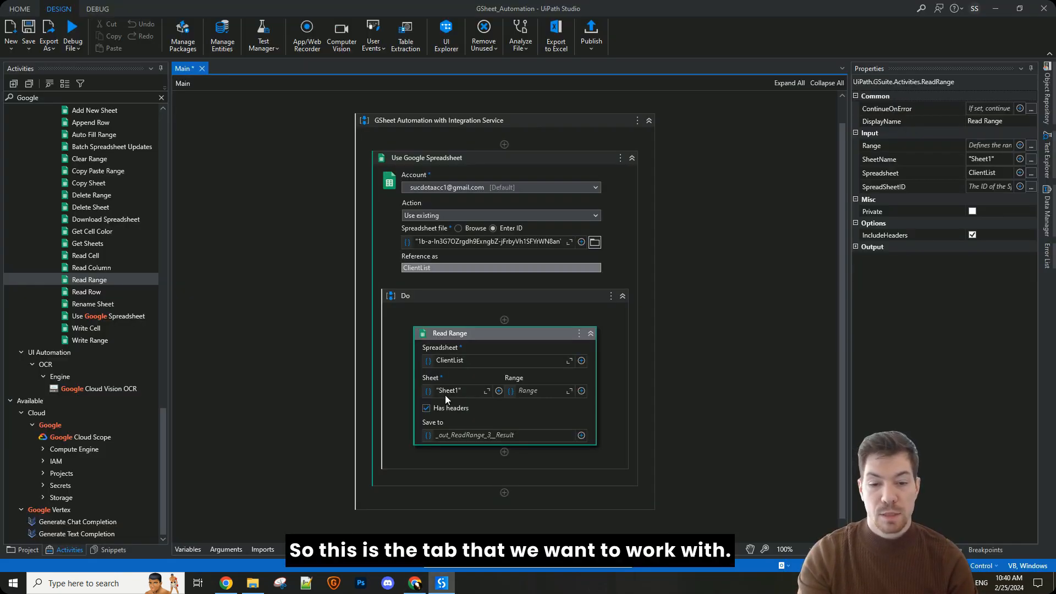
left_click(446, 394)
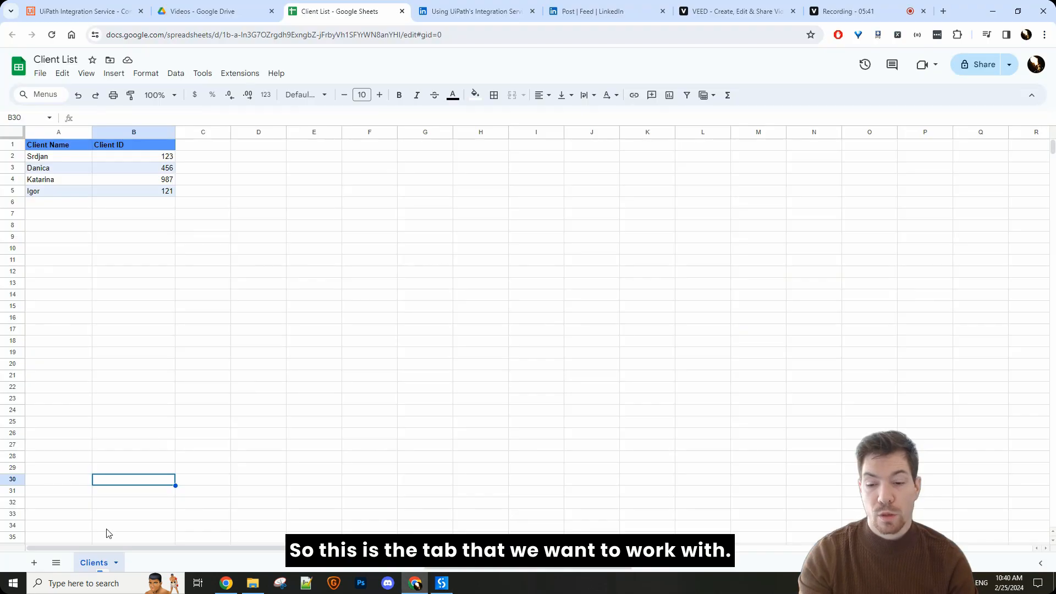
Step: In Chrome, add a new sheet to the Client List file and check the spreadsheet ID in its web address before returning to Clients
left_click(34, 563)
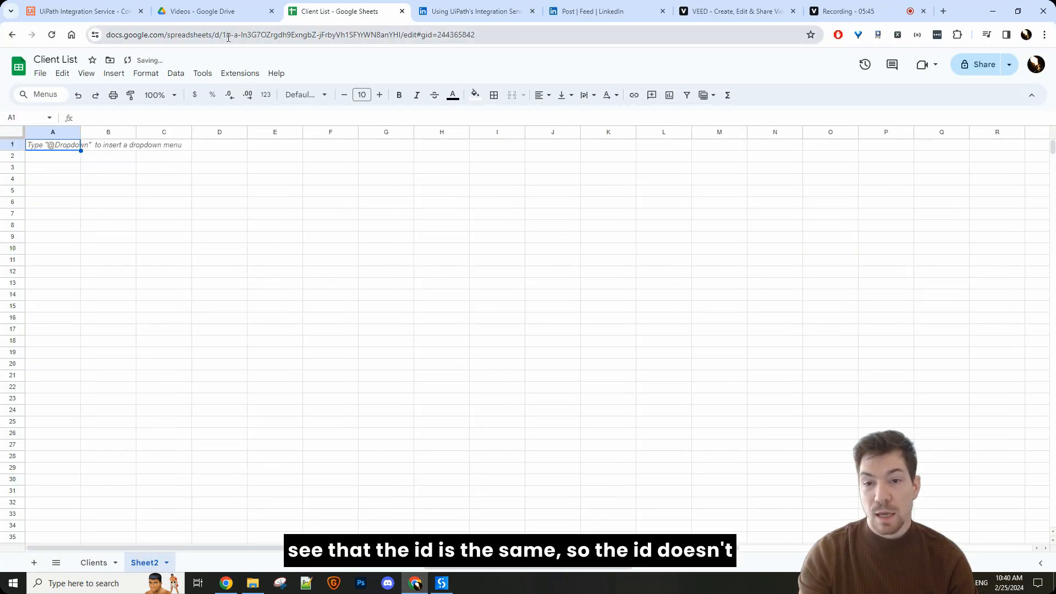
left_click_drag(219, 36, 429, 36)
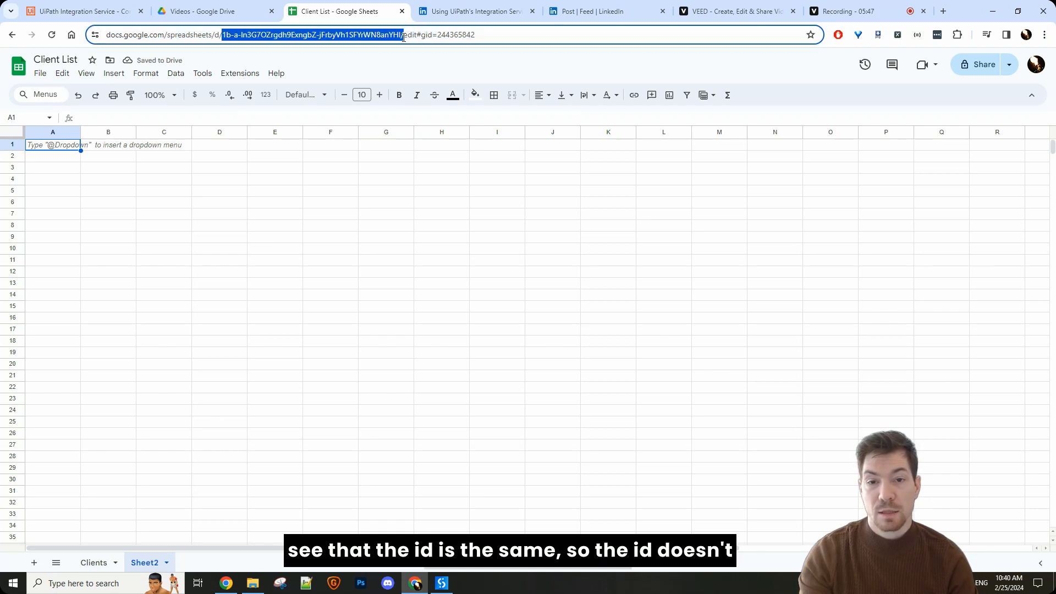
left_click(148, 561)
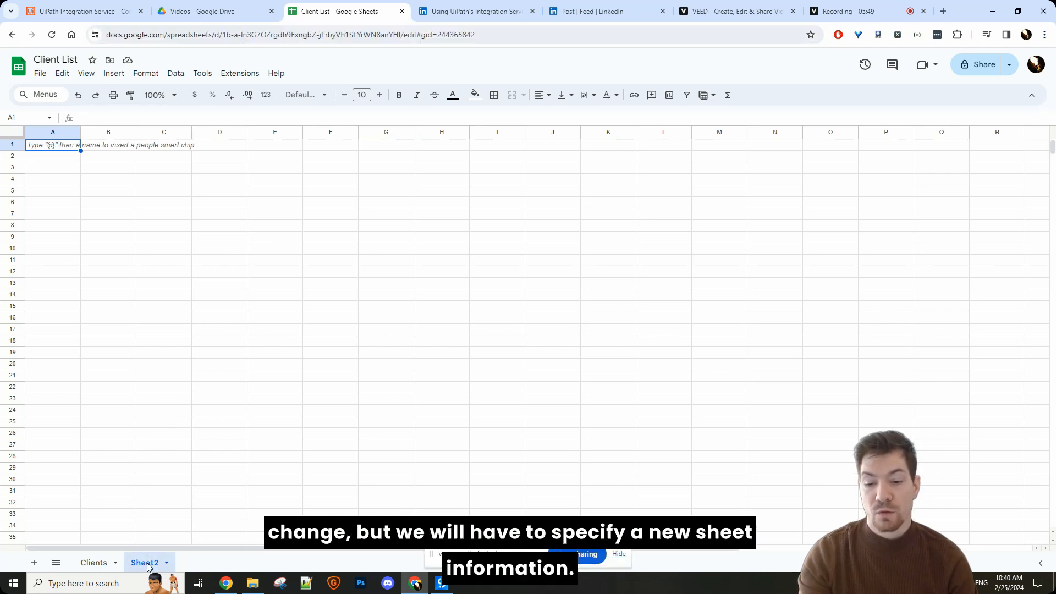
left_click(94, 562)
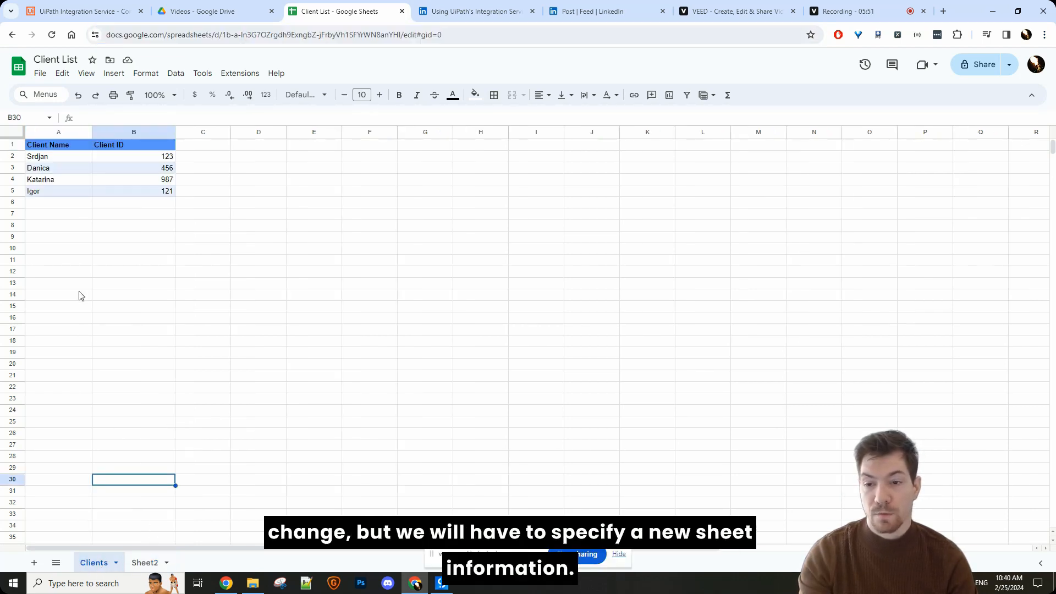
Step: Switch to UiPath Studio, set Read Range's Range to "A1:B" and save the workflow
key("alt+Tab")
left_click(539, 393)
type("\"")
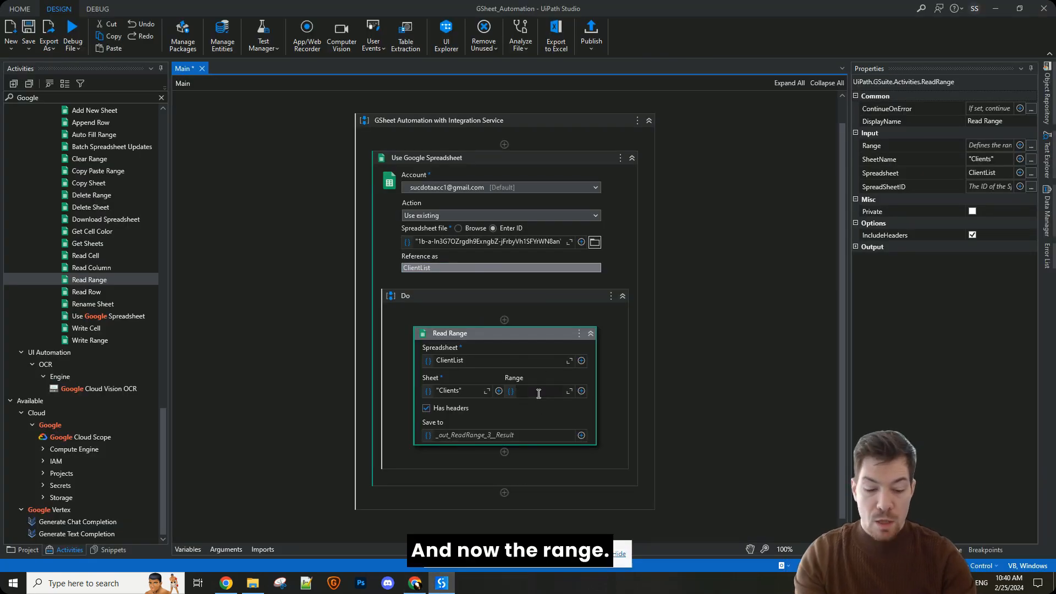
type("A")
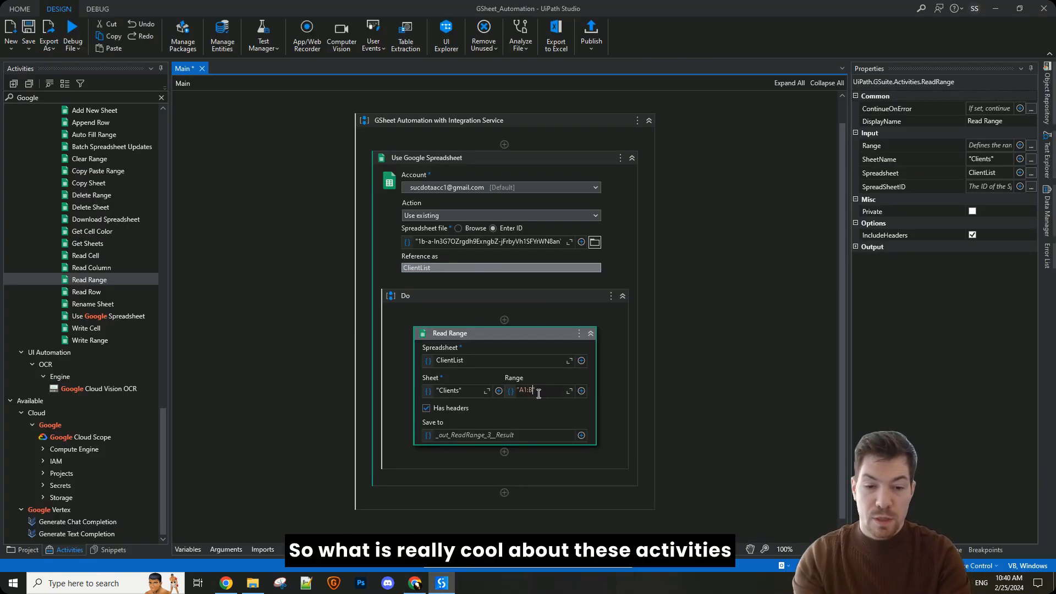
type("1:B")
left_click(692, 341)
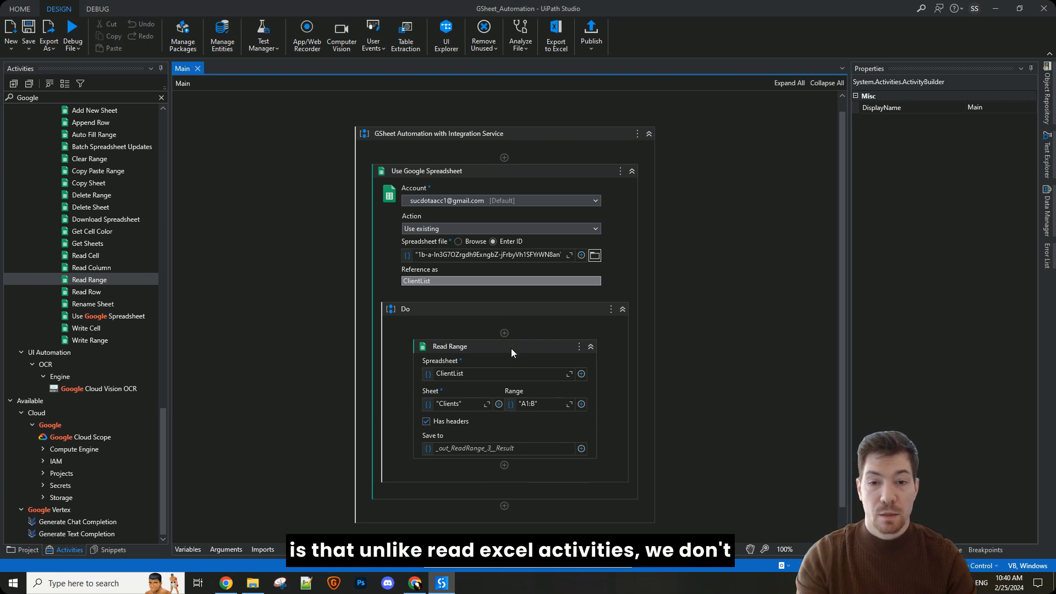
Step: Review Read Range's Range, examine columns A and B with their header and client rows in Chrome, and return to UiPath Studio
left_click(529, 321)
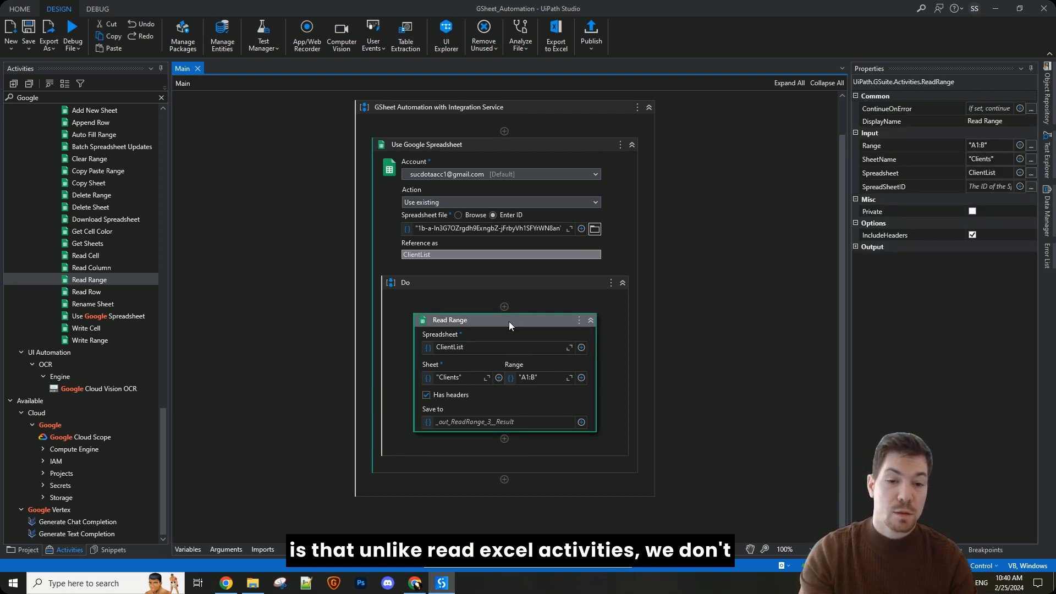
left_click(532, 378)
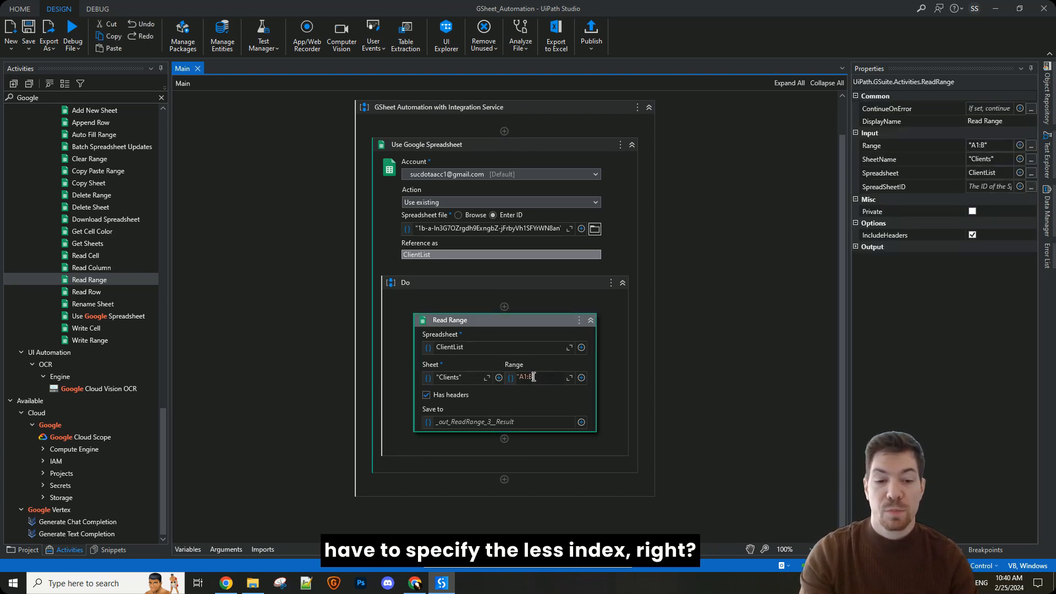
key("alt+Tab")
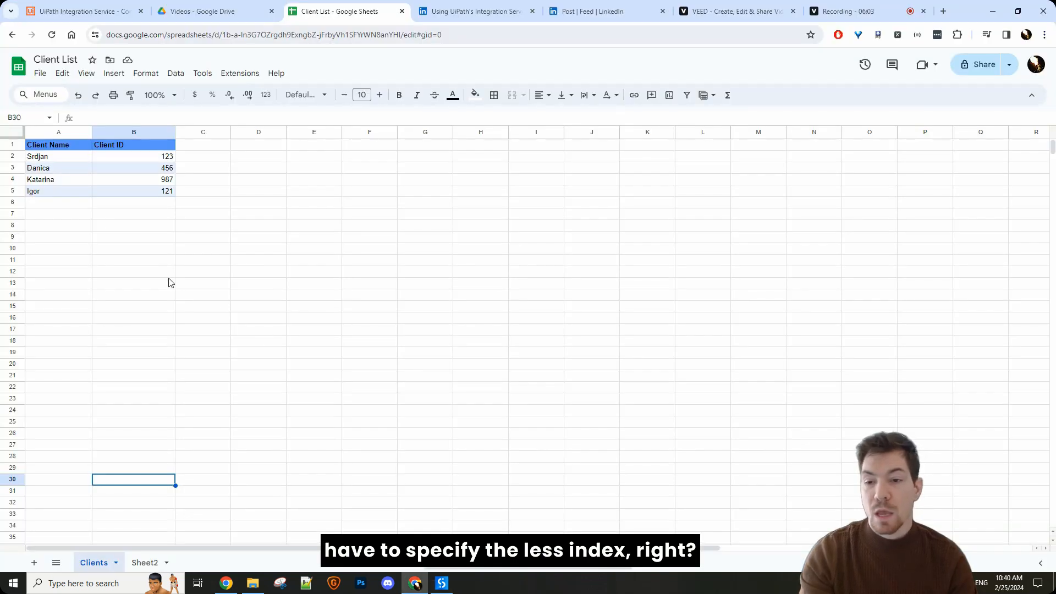
left_click_drag(41, 147, 161, 189)
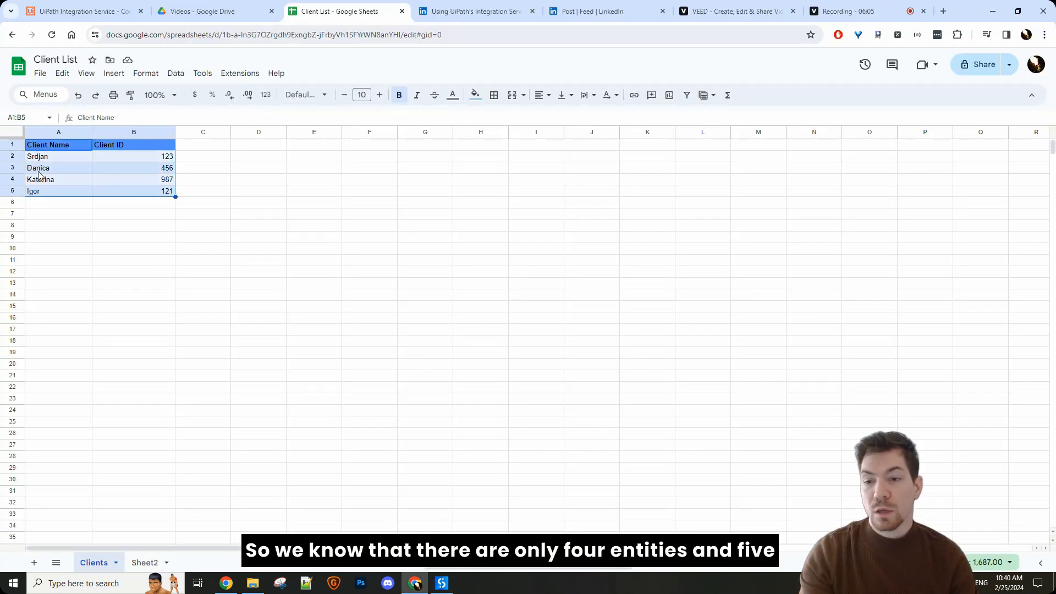
left_click_drag(49, 157, 133, 190)
left_click(54, 147)
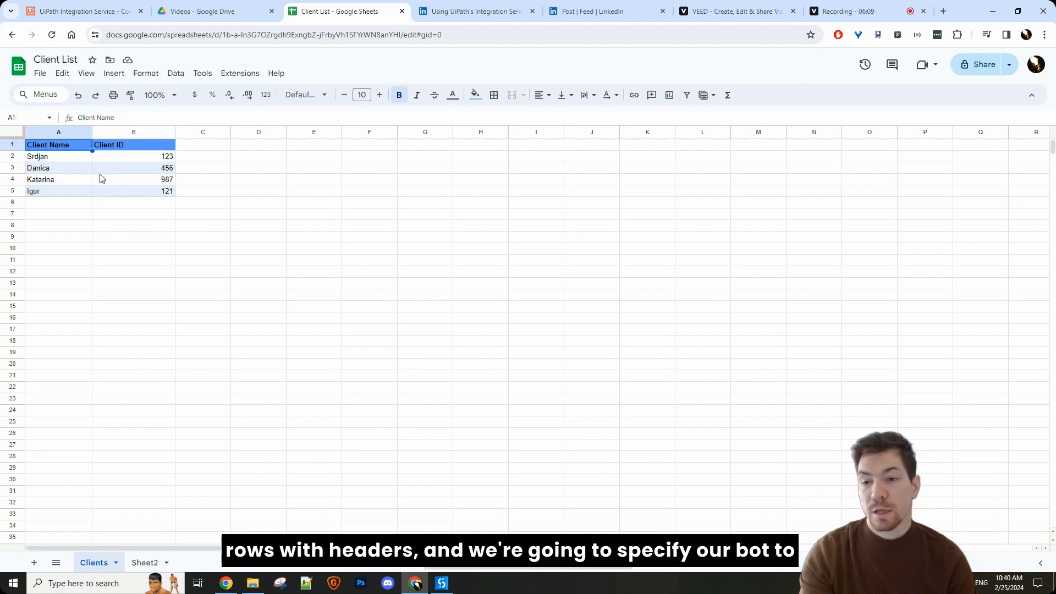
left_click(55, 132)
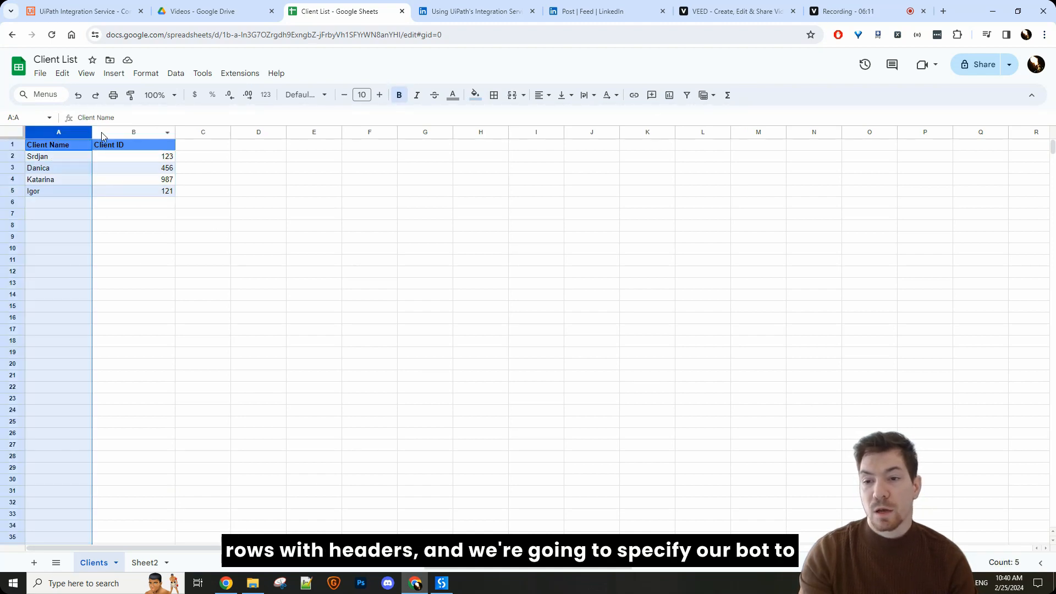
left_click(137, 132)
left_click(98, 214)
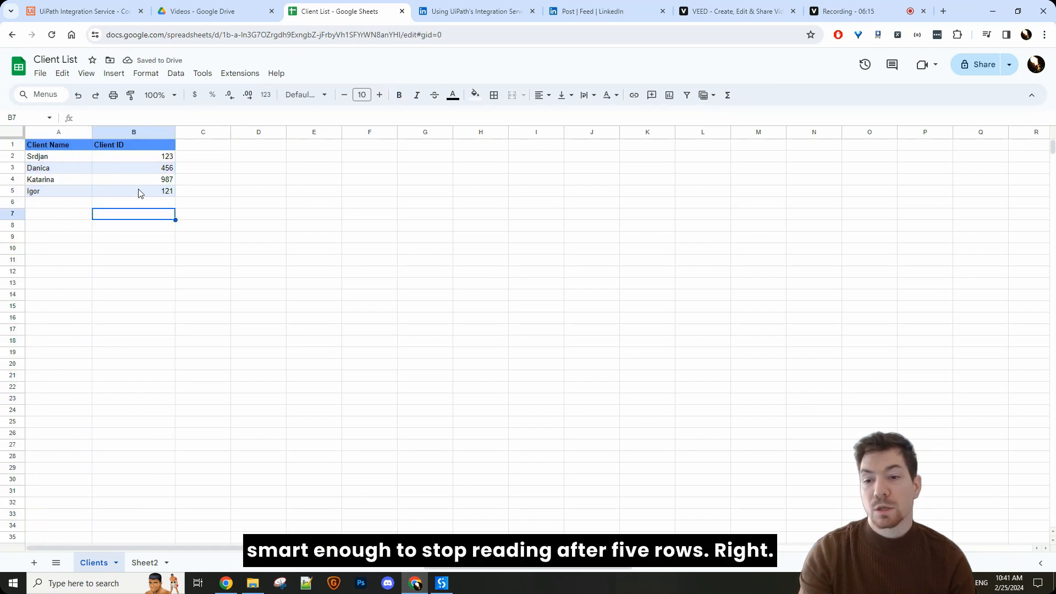
left_click_drag(137, 192, 46, 150)
key("alt+Tab")
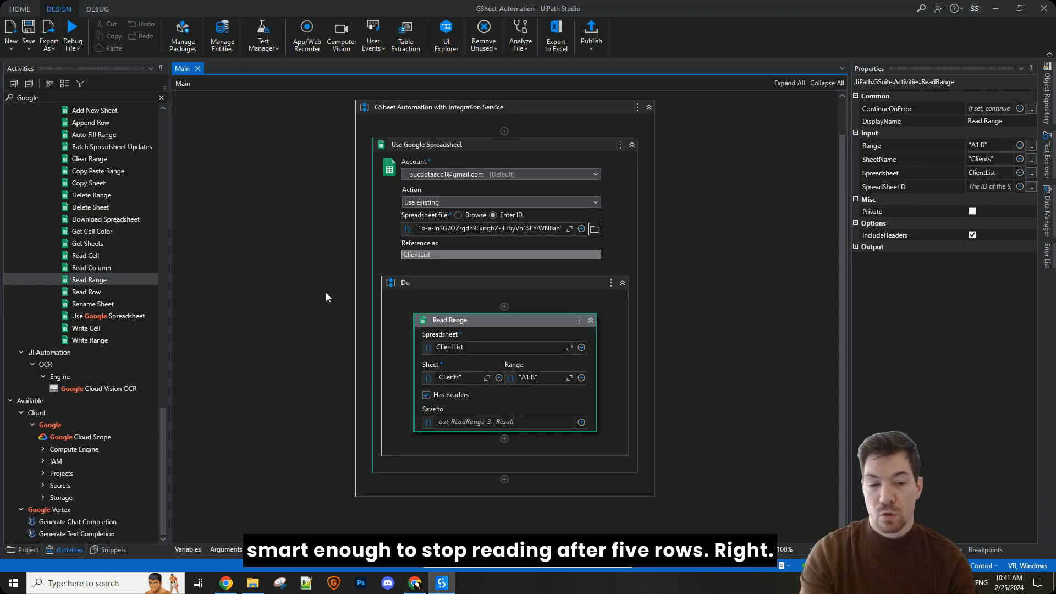
left_click(685, 354)
left_click(471, 450)
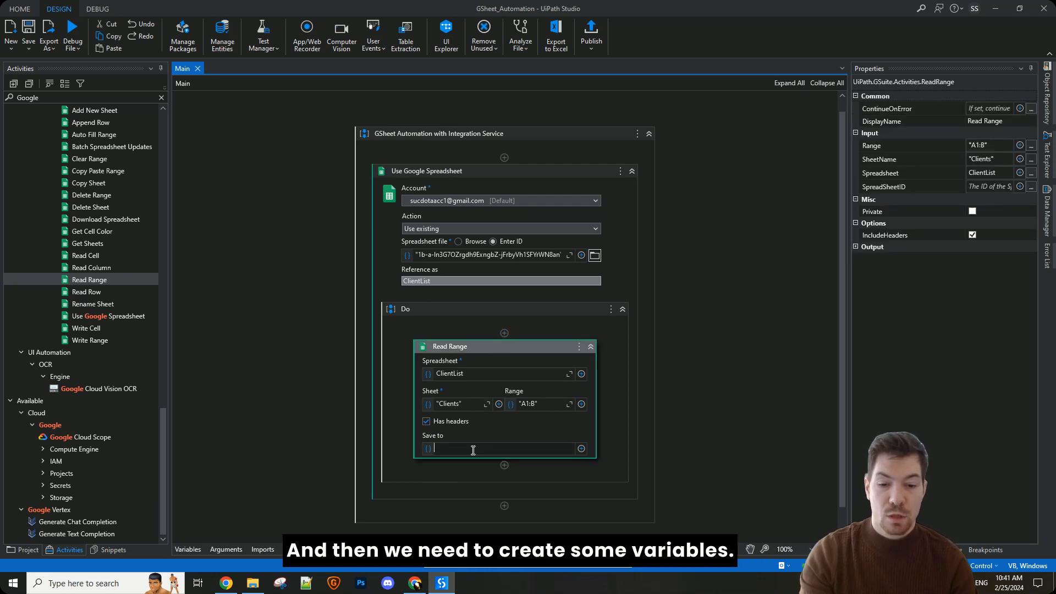
key("ctrl+space")
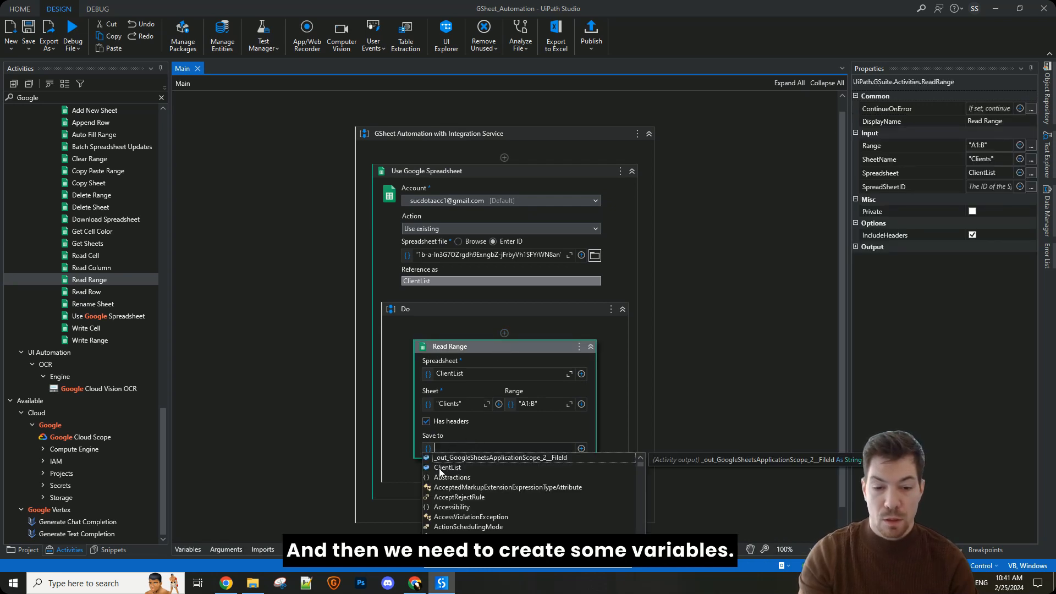
left_click(700, 397)
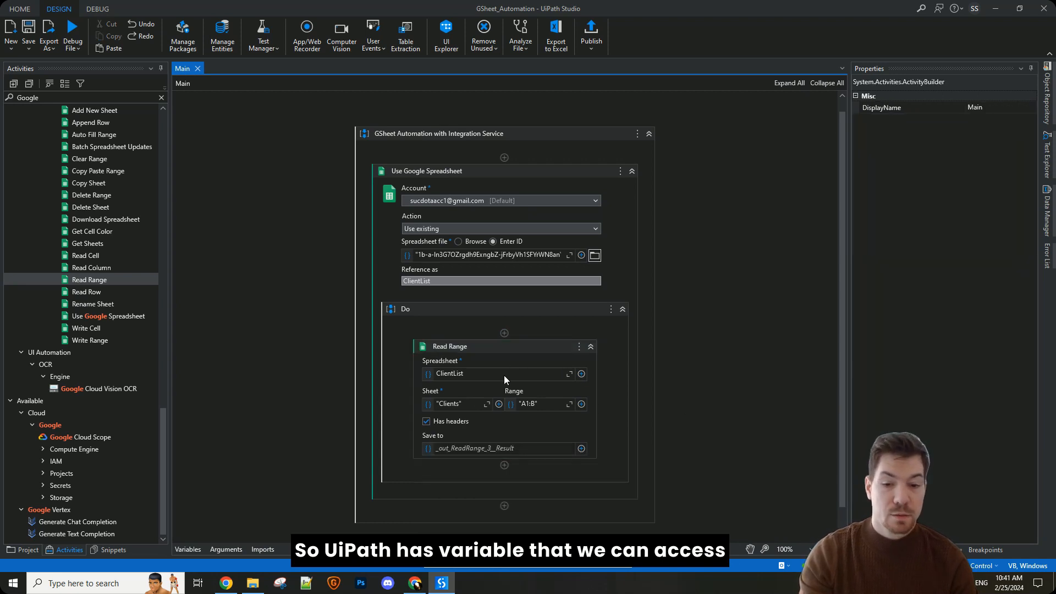
Step: Create the variable dtClientListTable as Read Range's Save to output and save the workflow
scroll(450, 448, "down", 1)
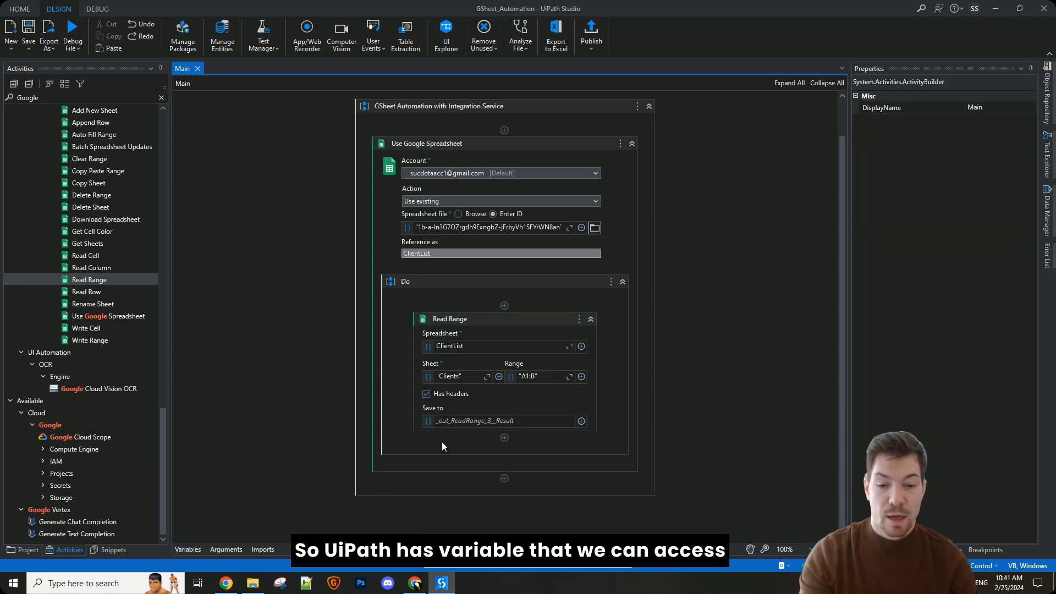
left_click(472, 420)
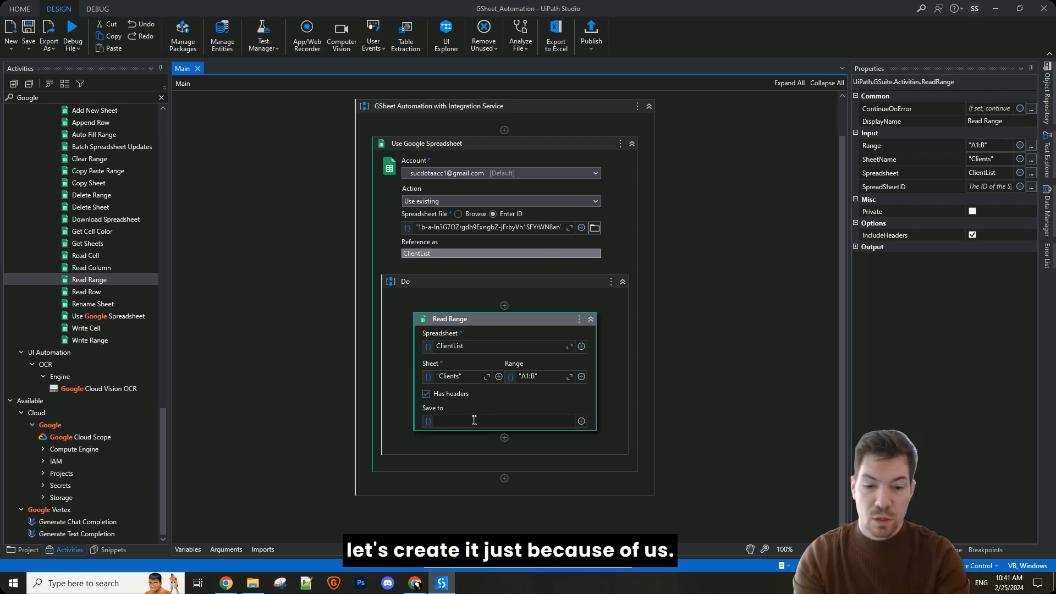
key("ctrl+k")
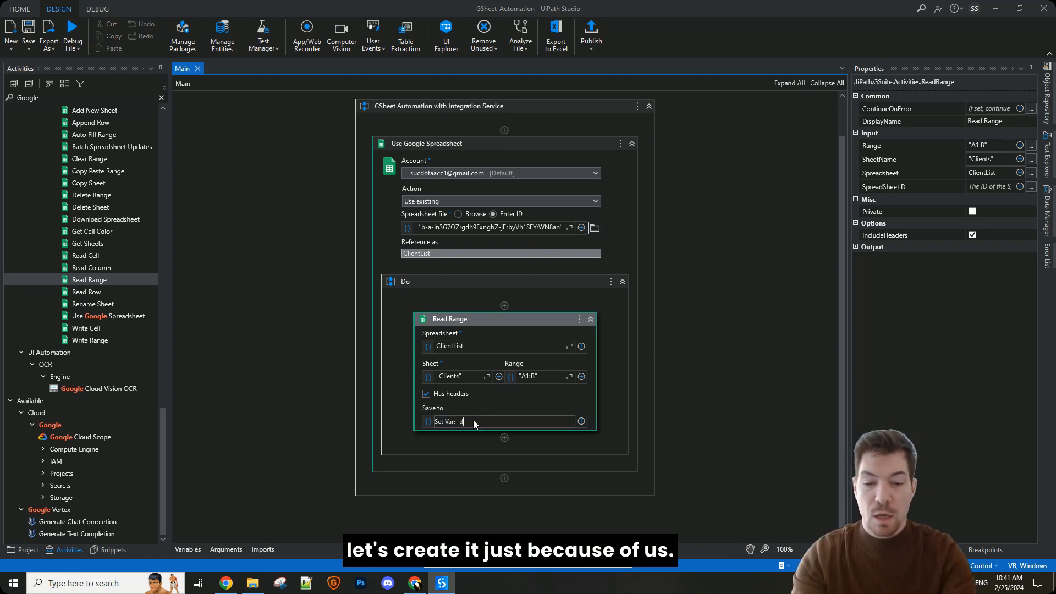
type("dtClient")
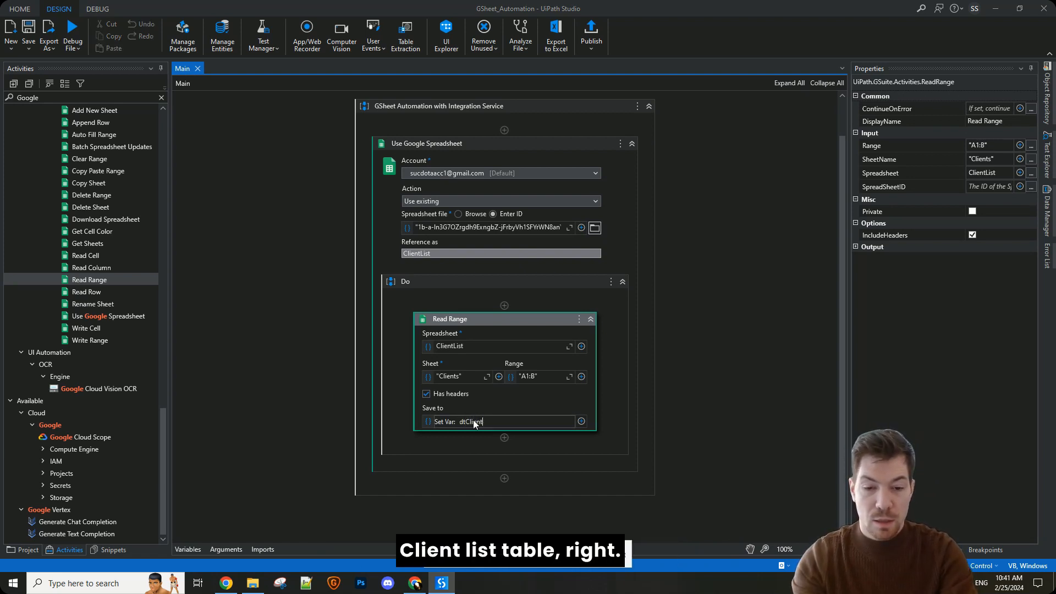
type("ListTable")
key("Return")
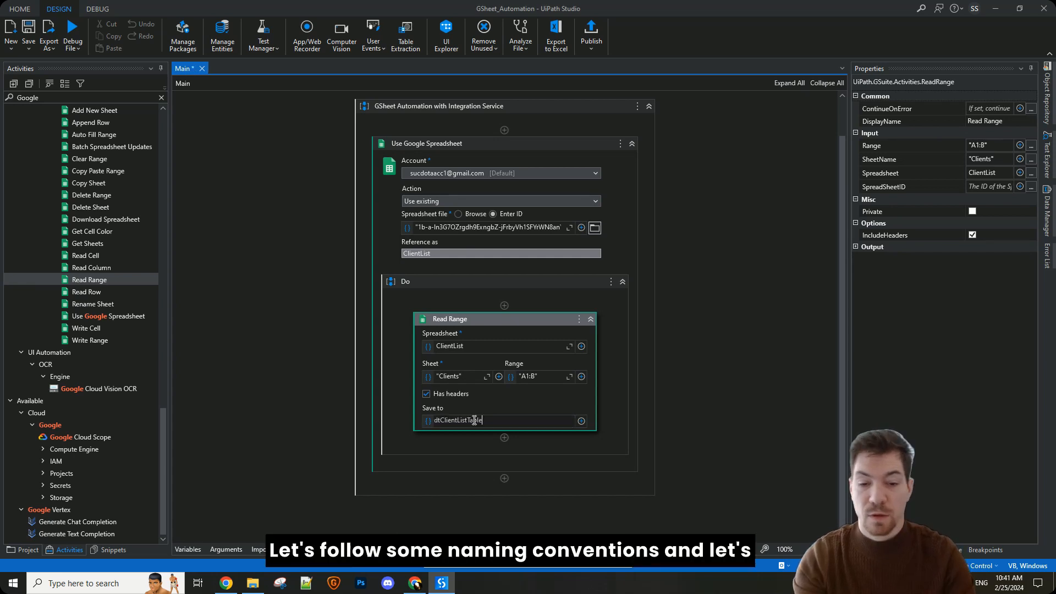
left_click(571, 450)
key("ctrl+s")
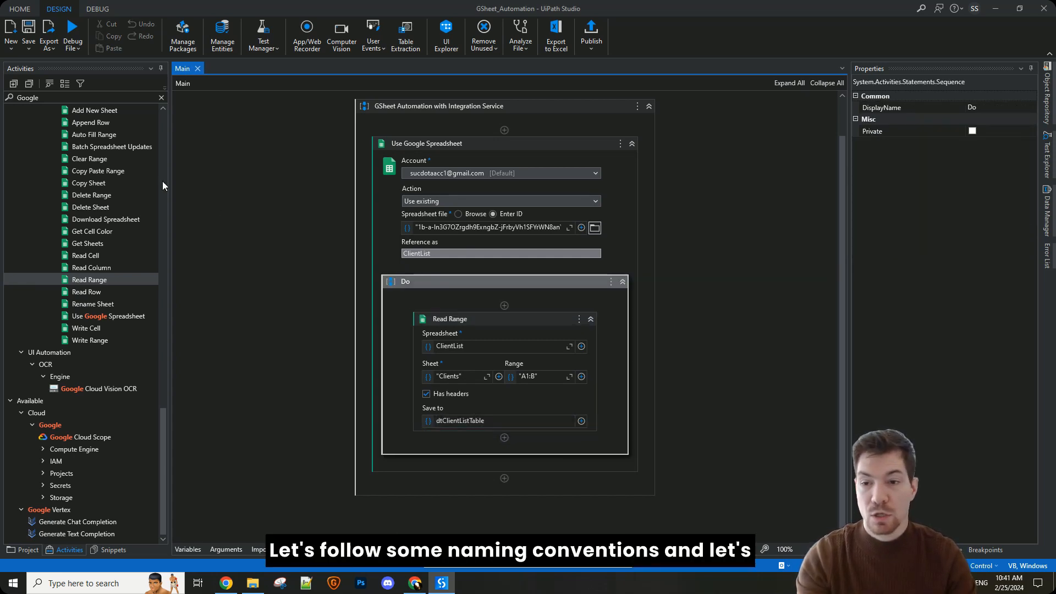
Step: Search the activities for "log" and add a Log Message activity directly below Read Range in the Do sequence
double_click(37, 98)
key("BackSpace")
type("log")
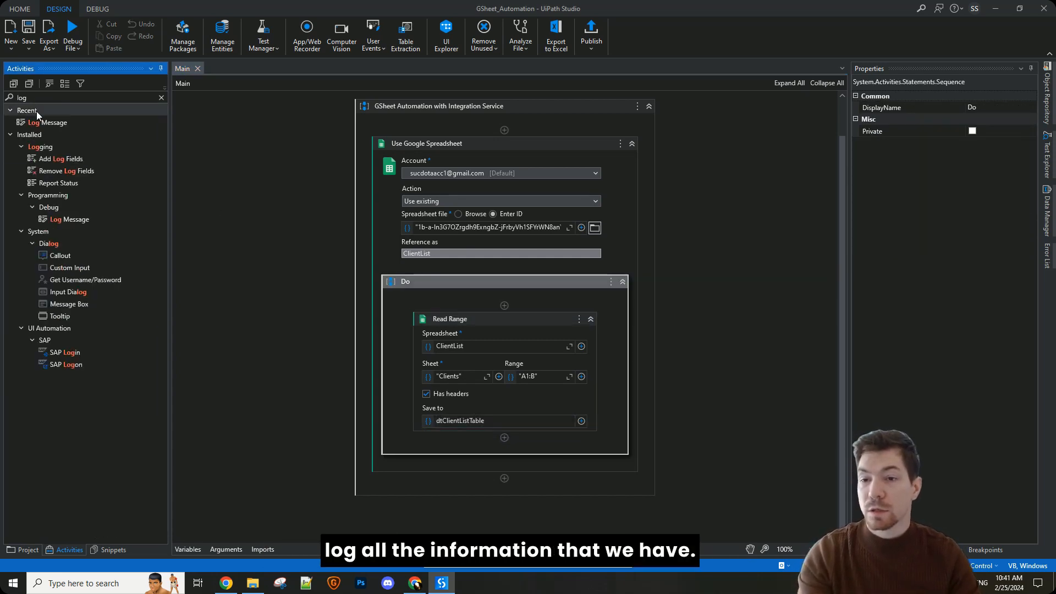
left_click_drag(41, 121, 457, 438)
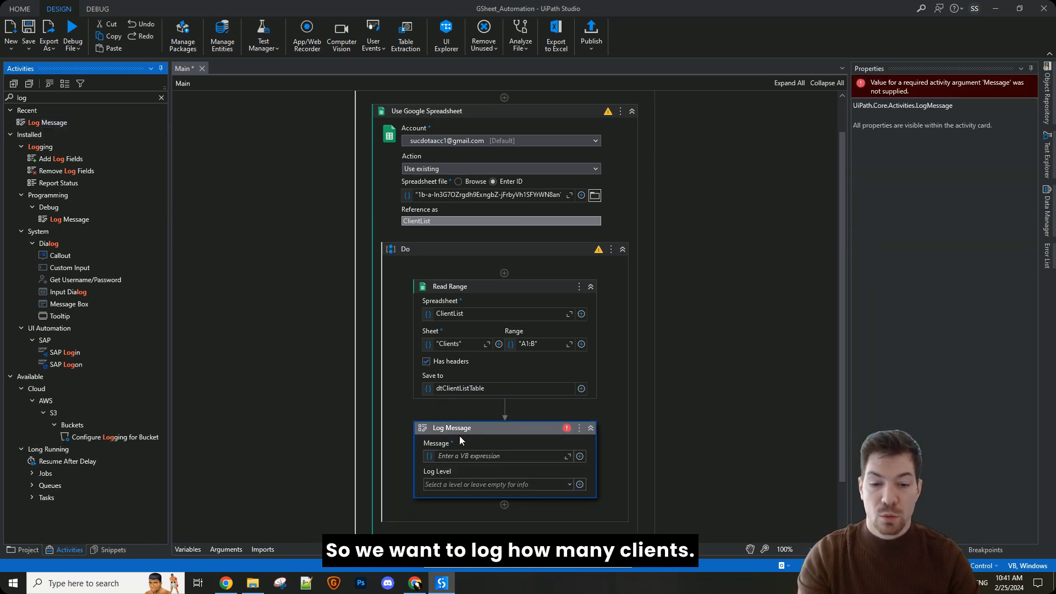
Step: Set Log Message's Message to "Total Number of Clients in our GSheet: " + dtClientListTable.Rows.Count.ToString and save the workflow
left_click(463, 454)
type("\"T")
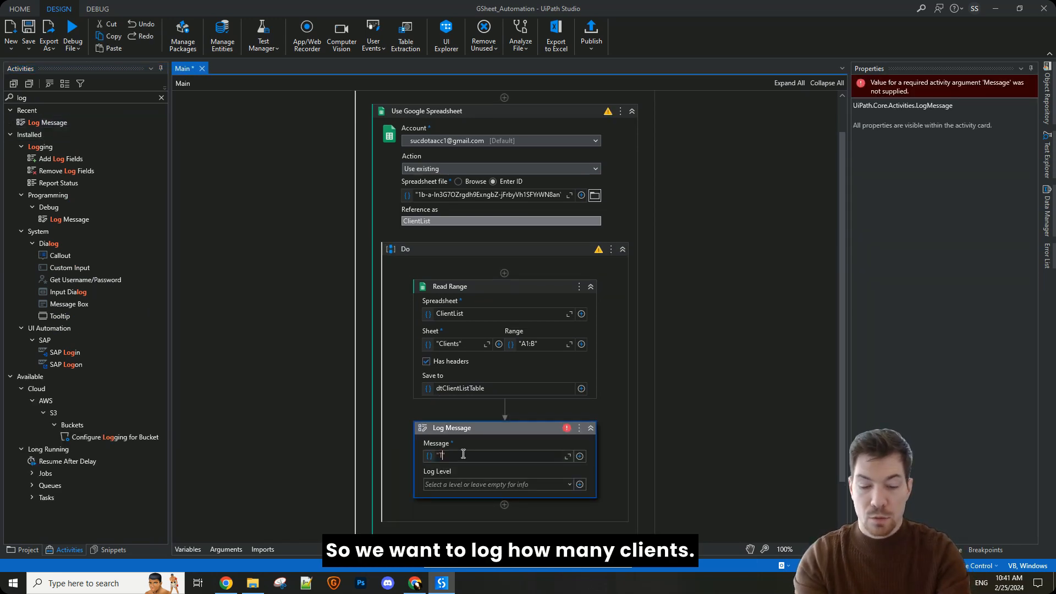
type("otal Number of ")
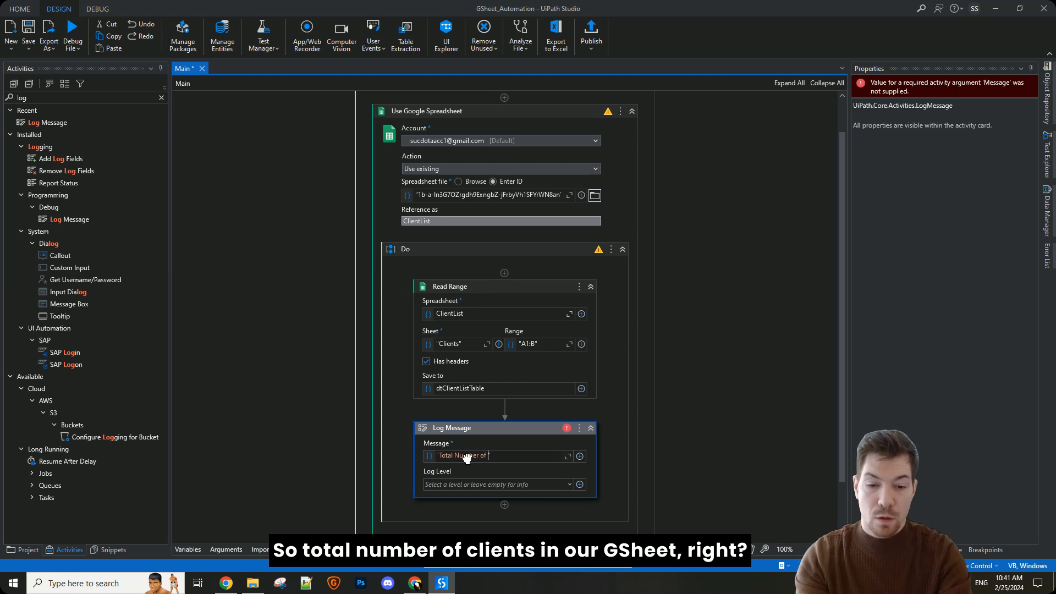
type("Clients in our GSheet:")
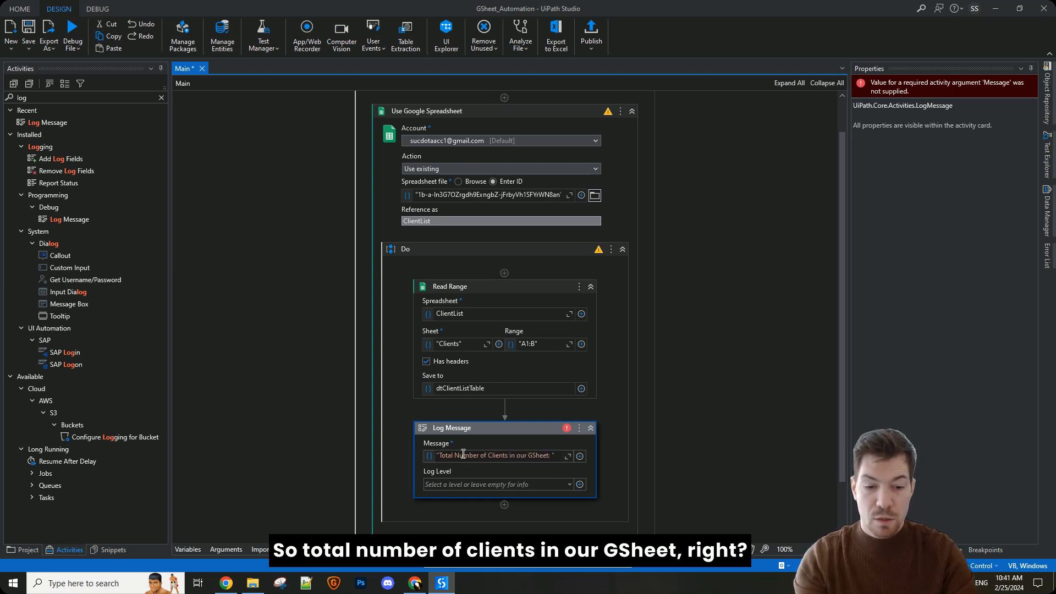
key("Right")
type("+ dt")
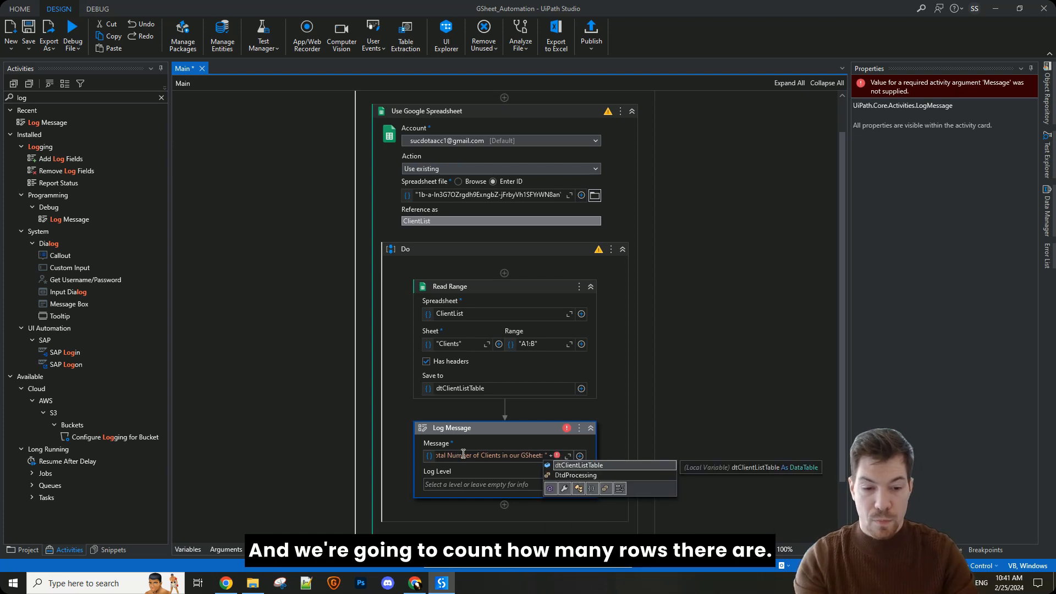
key("Tab")
type(".Rows")
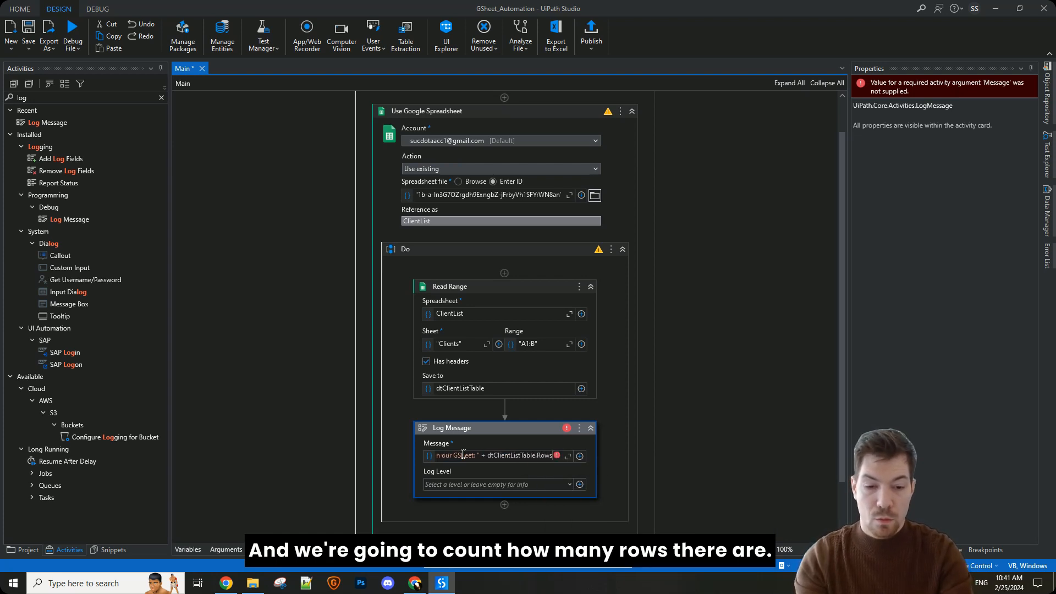
type(".Count.ToString")
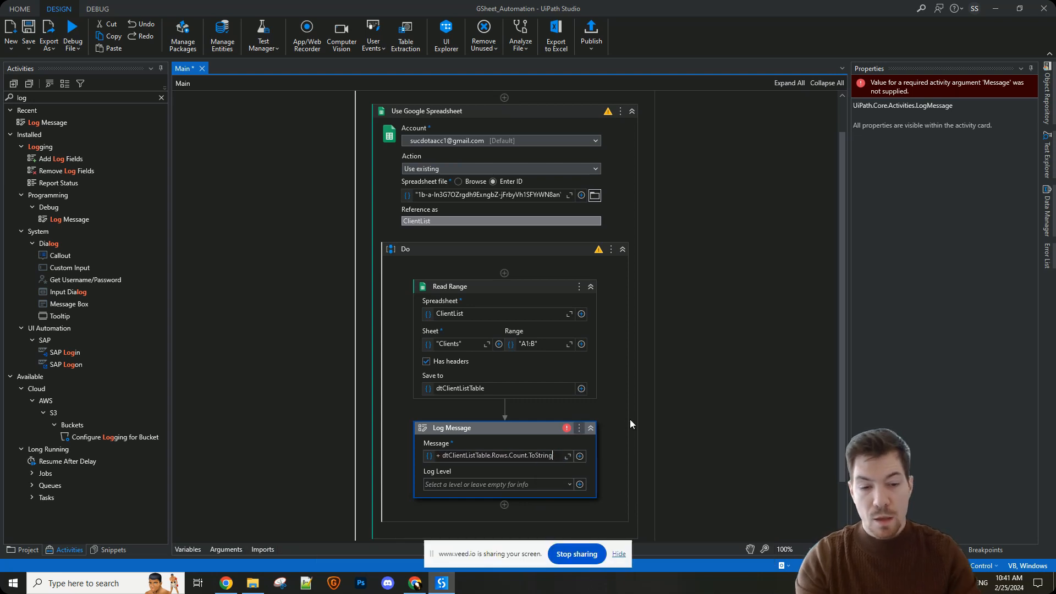
left_click(755, 374)
key("ctrl+s")
Step: Run the Main workflow in debug mode and examine the logged client total in the execution output
scroll(524, 486, "down", 2)
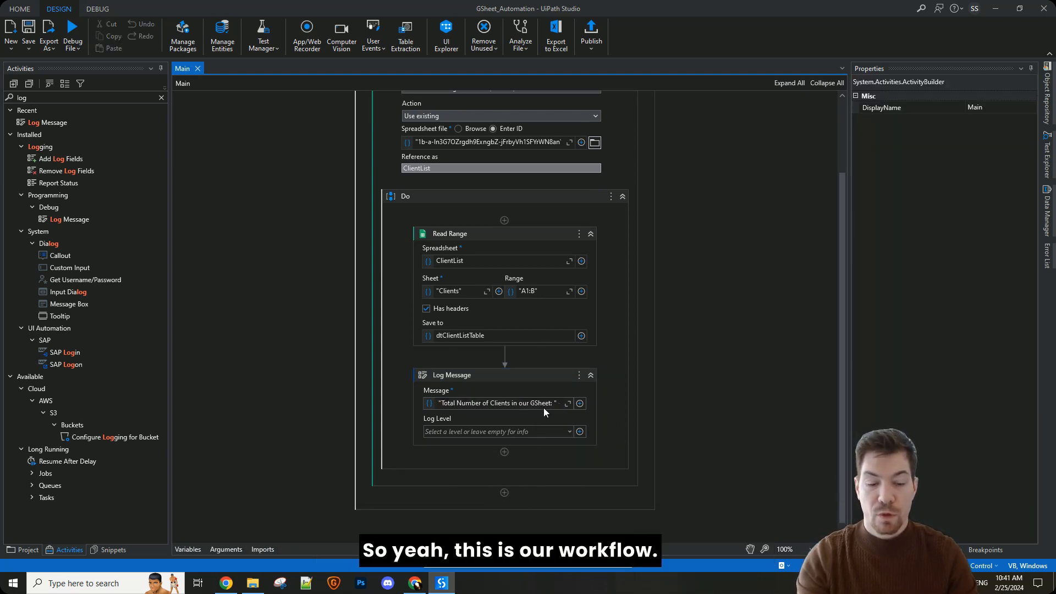
scroll(541, 404, "up", 4)
scroll(511, 369, "down", 4)
scroll(576, 328, "up", 2)
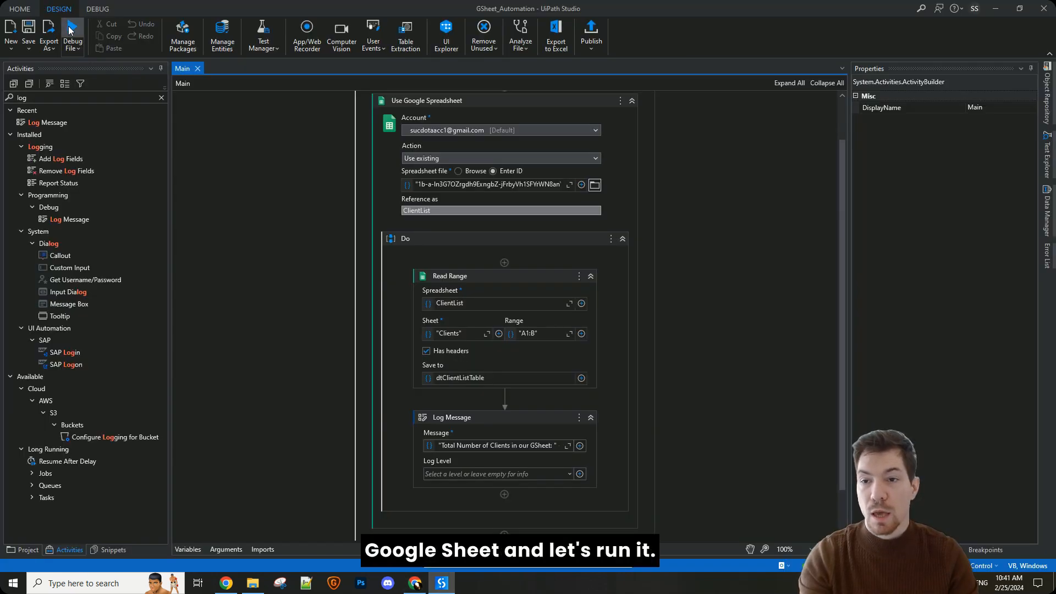
left_click(71, 32)
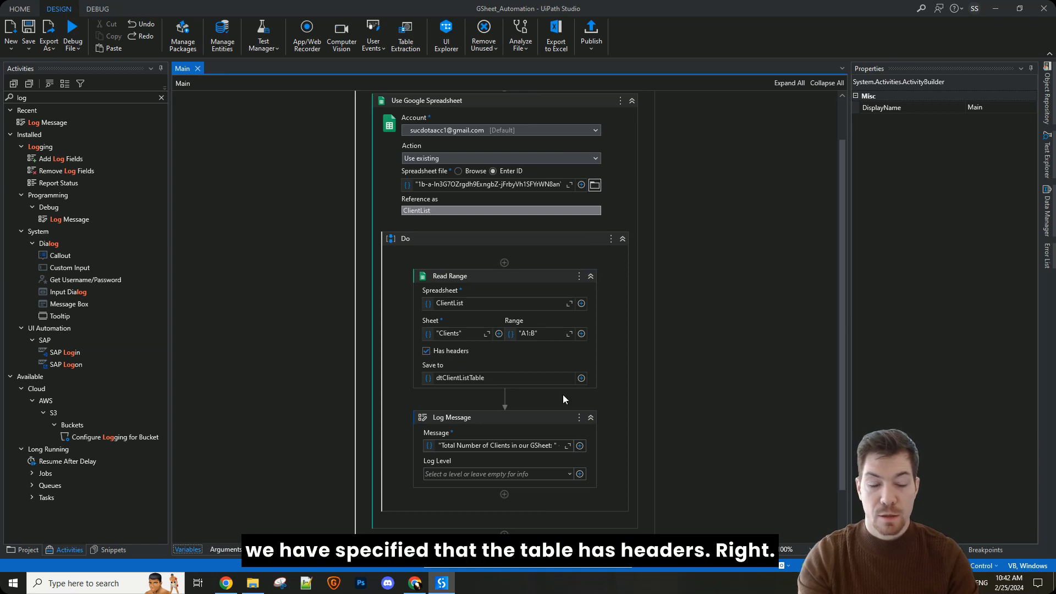
left_click(943, 550)
left_click(911, 151)
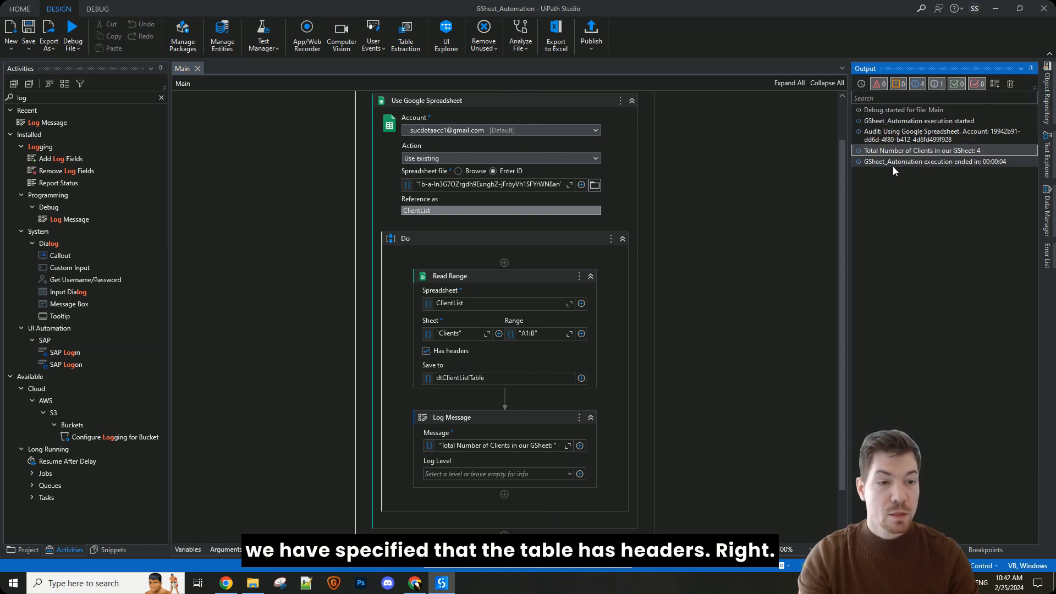